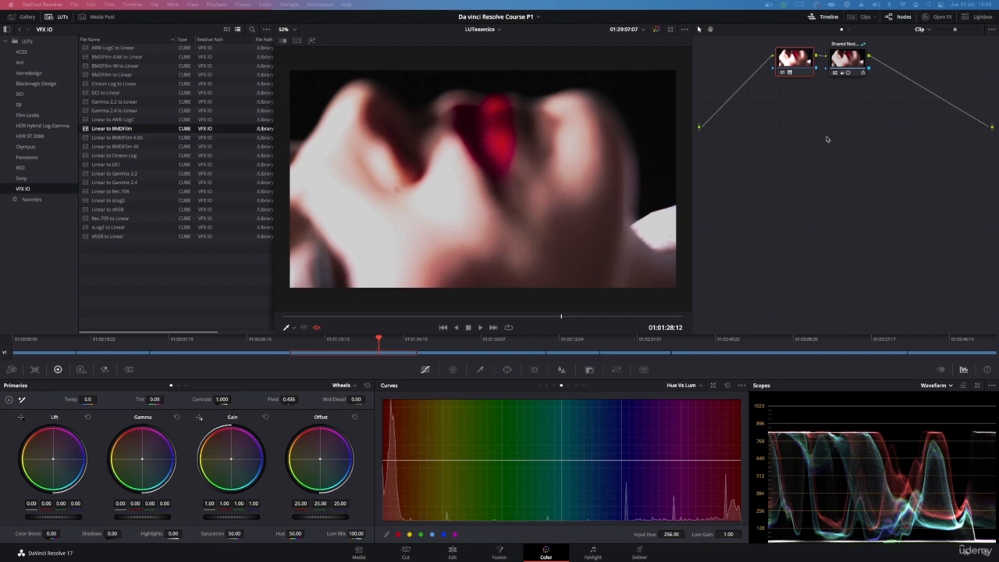
Reveal the LUT assigned to node 01 in the LUT library
{"action": "left_click", "coordinate": [805, 63]}
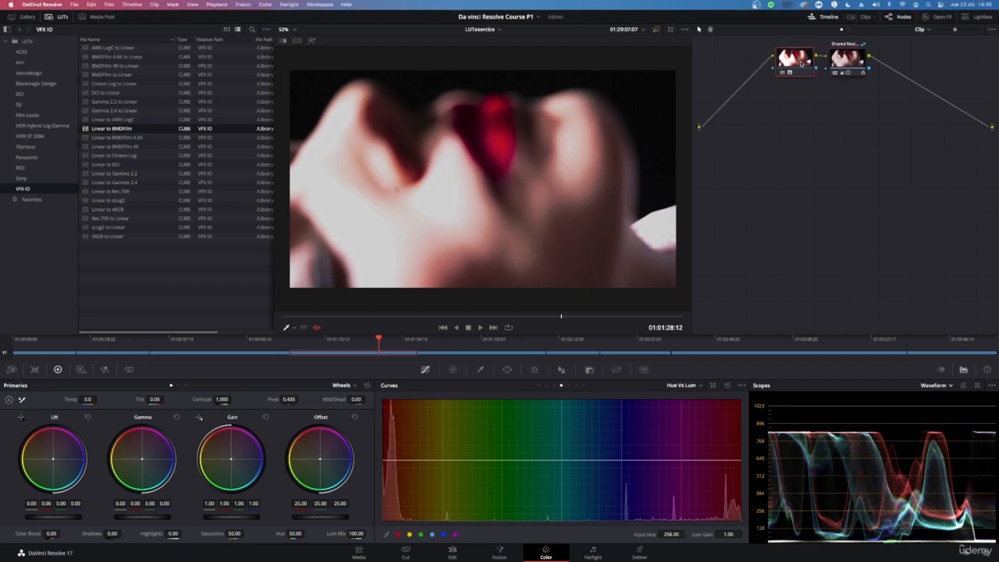
{"action": "right_click", "coordinate": [805, 63]}
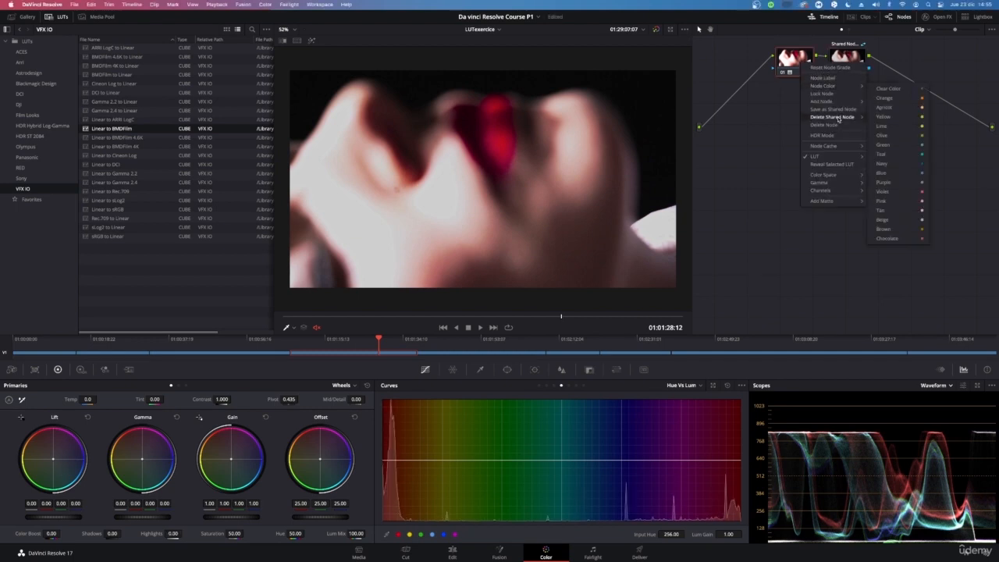
{"action": "mouse_move", "coordinate": [821, 102]}
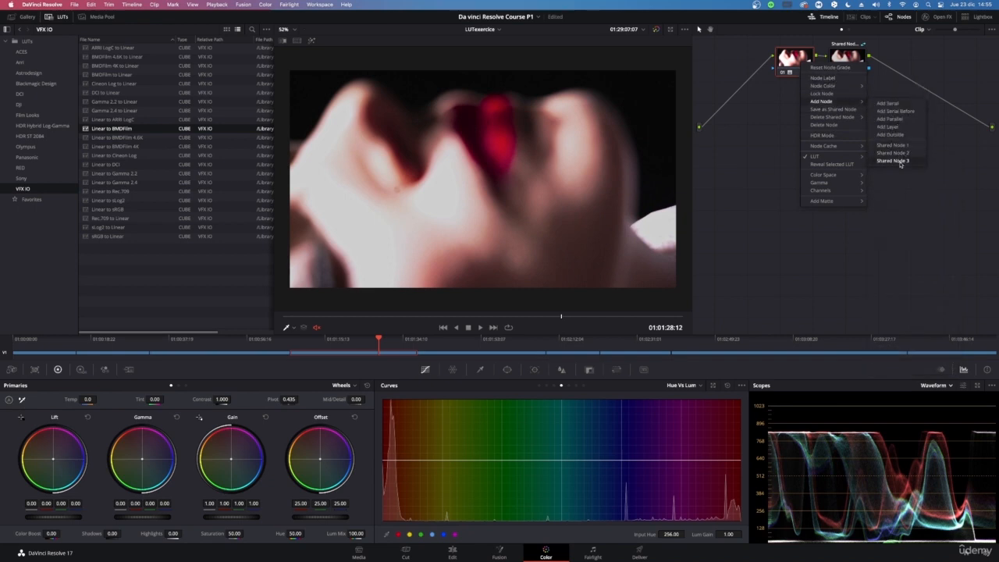
{"action": "mouse_move", "coordinate": [854, 117]}
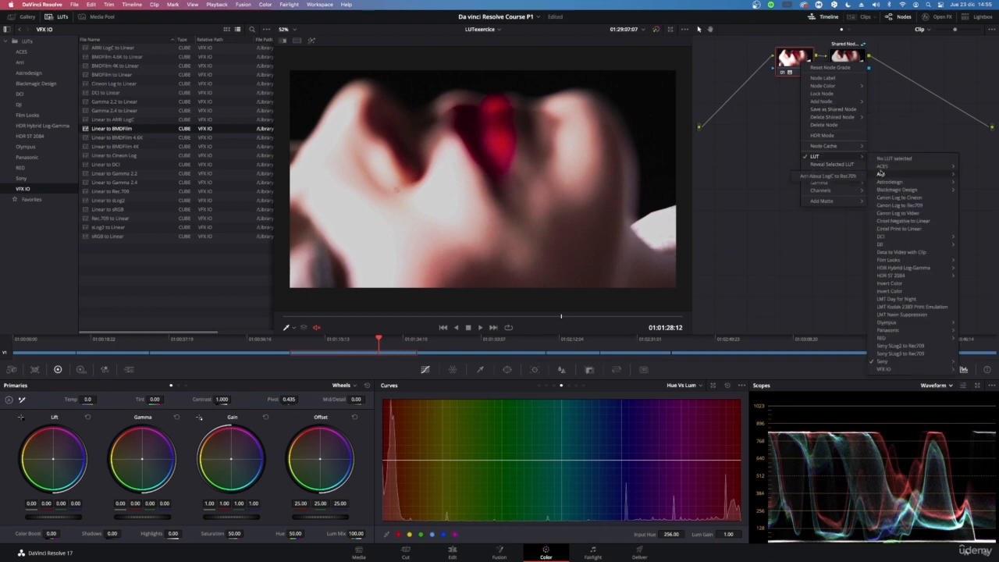
{"action": "left_click", "coordinate": [858, 166]}
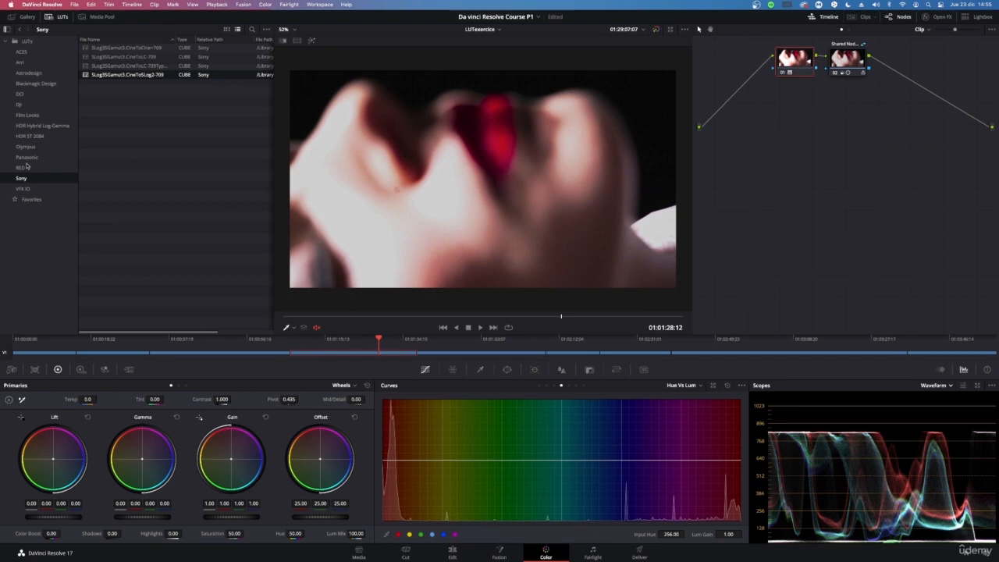
Select HLG to Gamma 2.2 among the HDR Hybrid Log-Gamma LUTs, and reveal node 01's assigned LUT in the library again
{"action": "left_click", "coordinate": [42, 126]}
{"action": "left_click", "coordinate": [112, 92]}
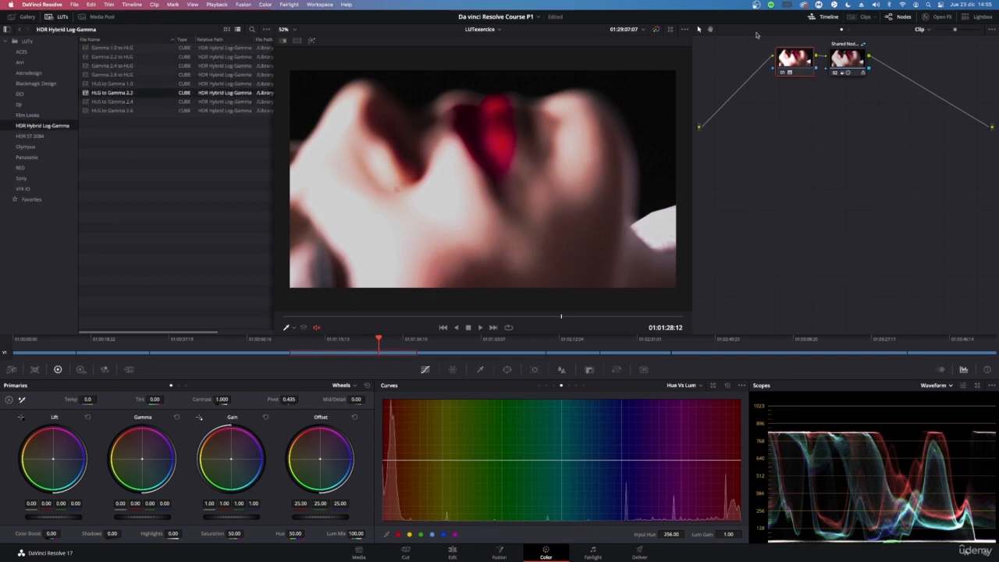
{"action": "right_click", "coordinate": [799, 64]}
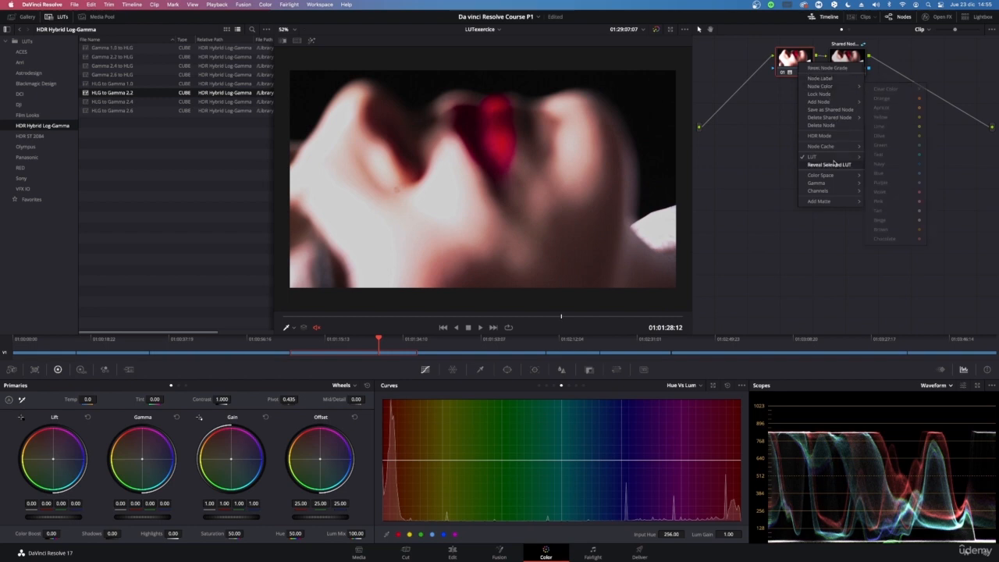
{"action": "left_click", "coordinate": [832, 164]}
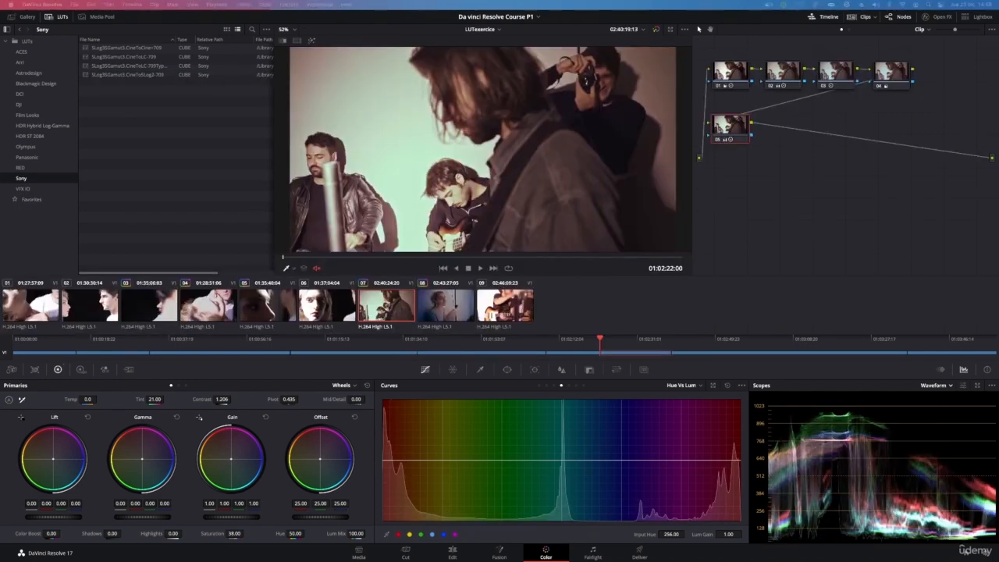
Inspect the grades of nodes 01 and 03 in clip 07, check clip 08, and return to clip 07
{"action": "left_click", "coordinate": [731, 74]}
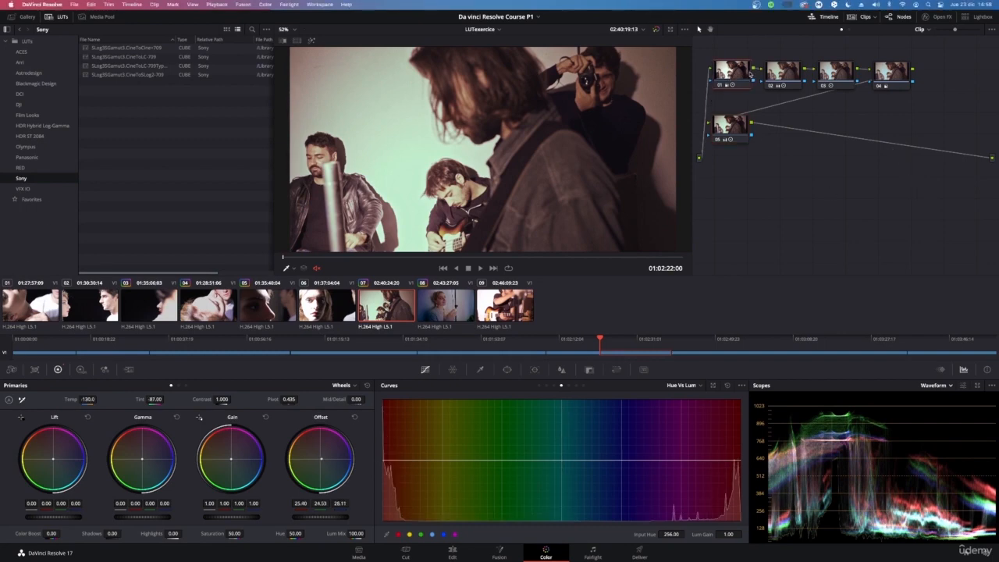
{"action": "left_click", "coordinate": [822, 75]}
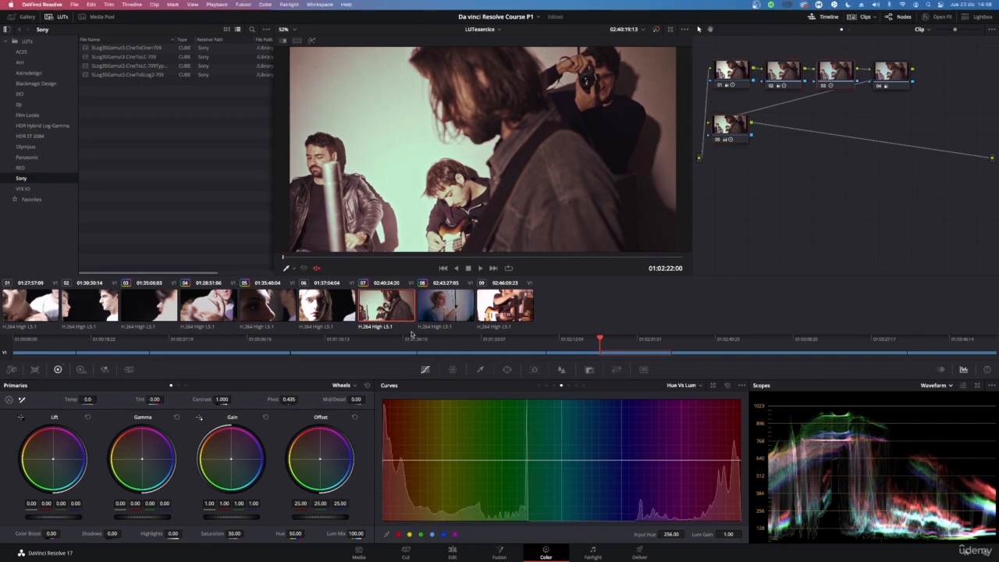
{"action": "left_click", "coordinate": [438, 316]}
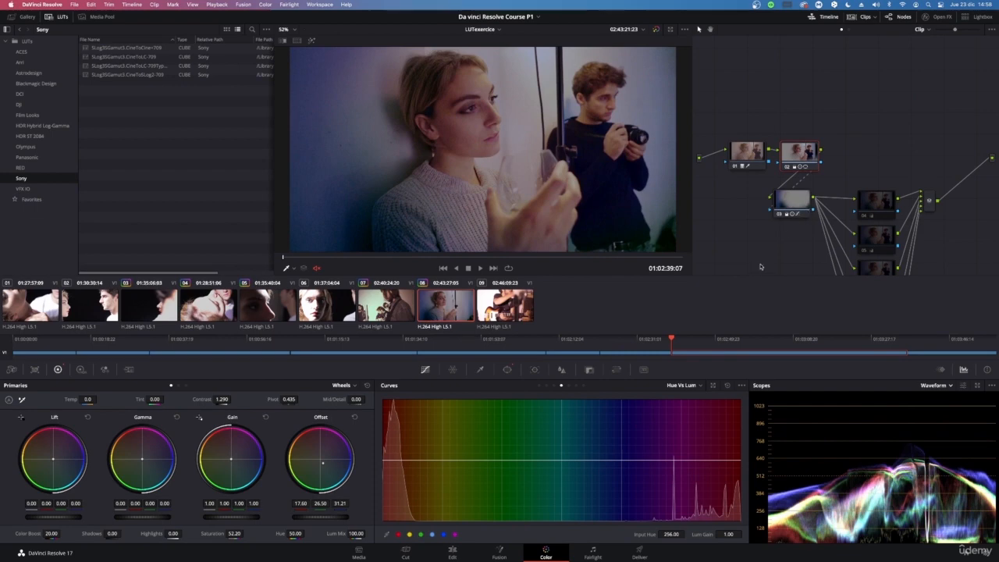
{"action": "left_click", "coordinate": [395, 319]}
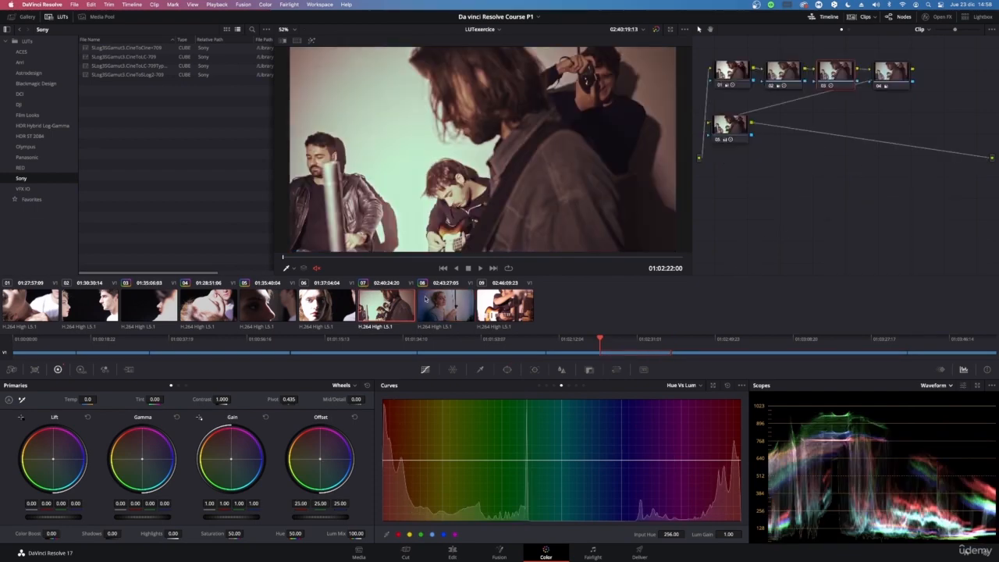
Add a serial node after node 05 and slightly adjust the green range of its Hue Vs Lum curve
{"action": "left_click", "coordinate": [731, 133]}
{"action": "key", "text": "alt+s"}
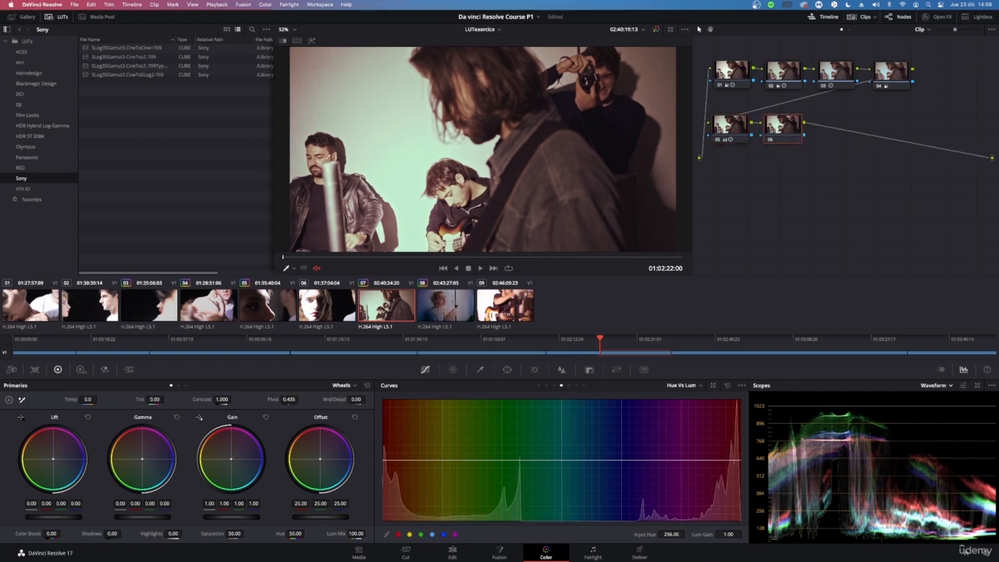
{"action": "left_click", "coordinate": [408, 112]}
{"action": "mouse_move", "coordinate": [505, 460]}
{"action": "left_mouse_down"}
{"action": "mouse_move", "coordinate": [503, 488]}
{"action": "mouse_move", "coordinate": [499, 426]}
{"action": "mouse_move", "coordinate": [506, 515]}
{"action": "mouse_move", "coordinate": [515, 448]}
{"action": "mouse_move", "coordinate": [504, 473]}
{"action": "mouse_move", "coordinate": [501, 461]}
{"action": "left_mouse_up"}
Add another serial node after node 06 with contrast 1.166, tint -28, temperature -360 and saturation 39
{"action": "key", "text": "alt+s"}
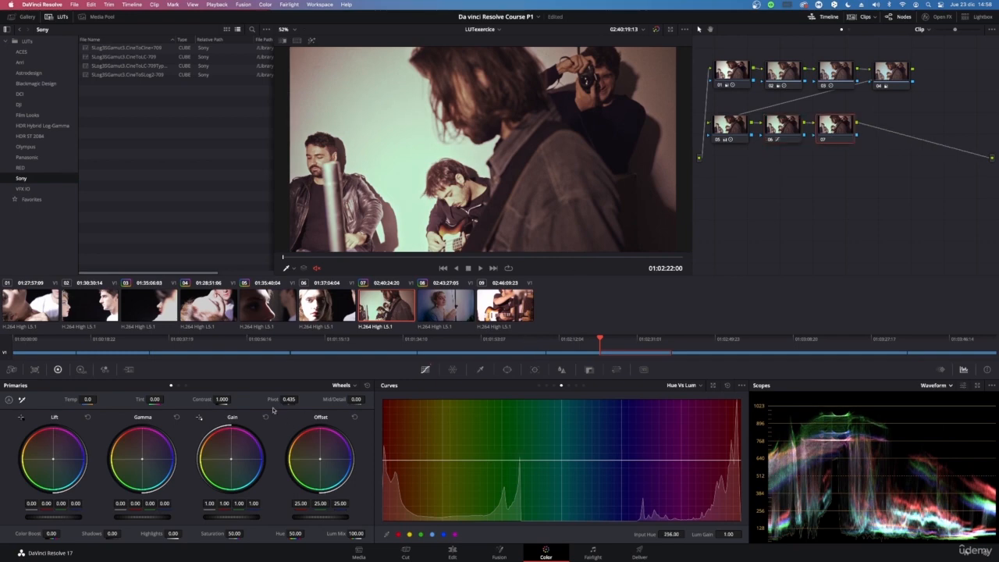
{"action": "left_click_drag", "start_coordinate": [224, 399], "coordinate": [231, 399]}
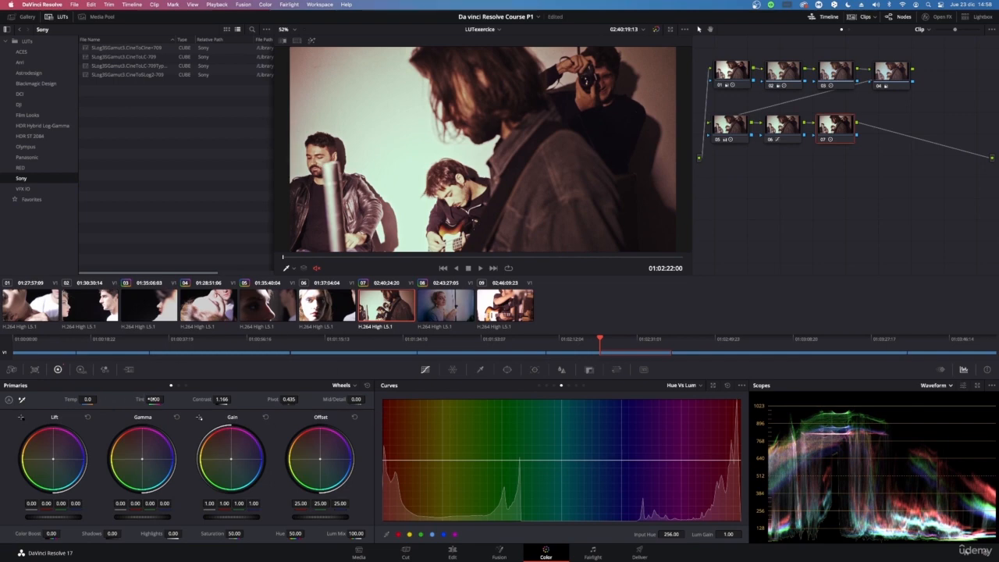
{"action": "left_click_drag", "start_coordinate": [153, 399], "coordinate": [165, 399]}
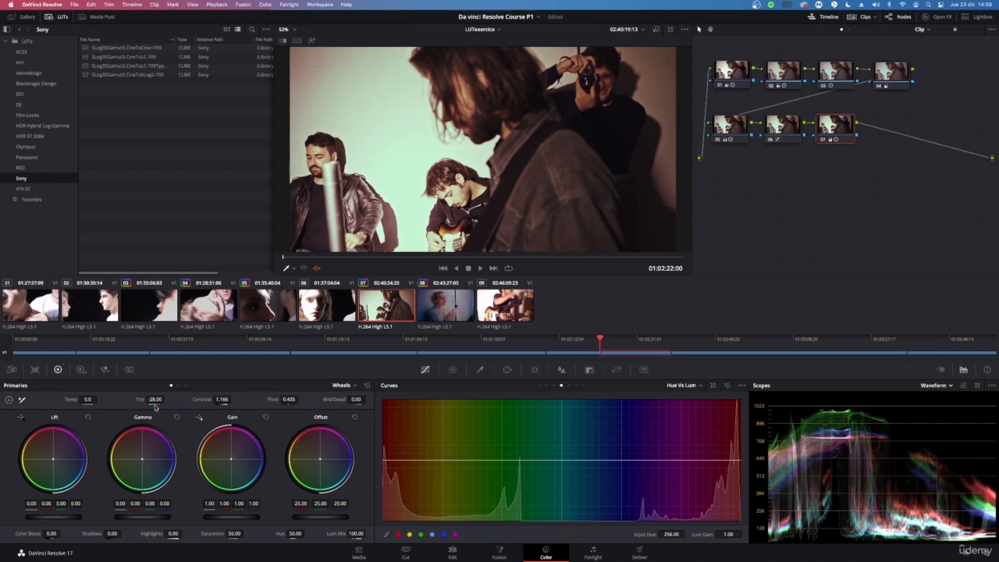
{"action": "left_click_drag", "start_coordinate": [87, 399], "coordinate": [71, 399]}
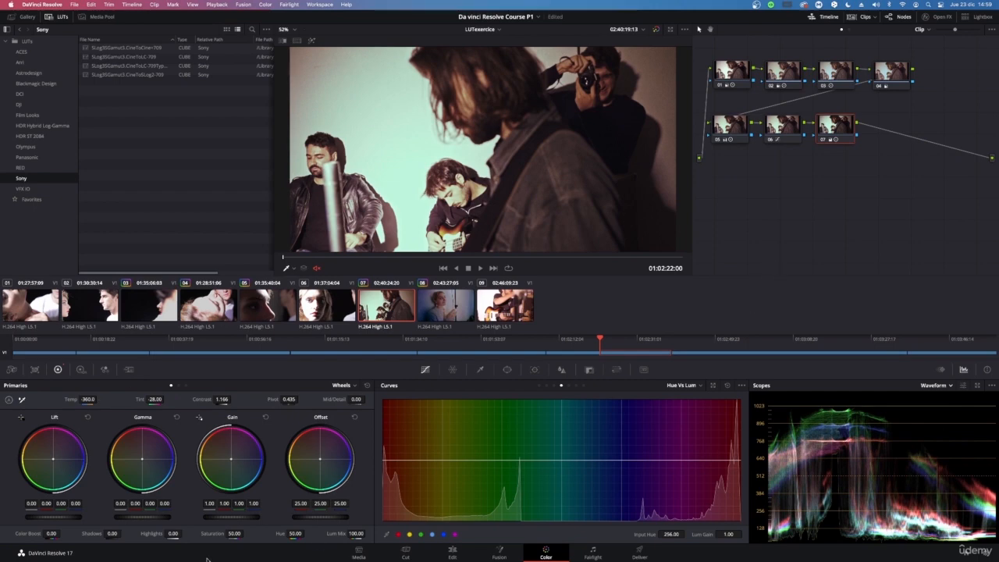
{"action": "left_click_drag", "start_coordinate": [232, 533], "coordinate": [248, 533]}
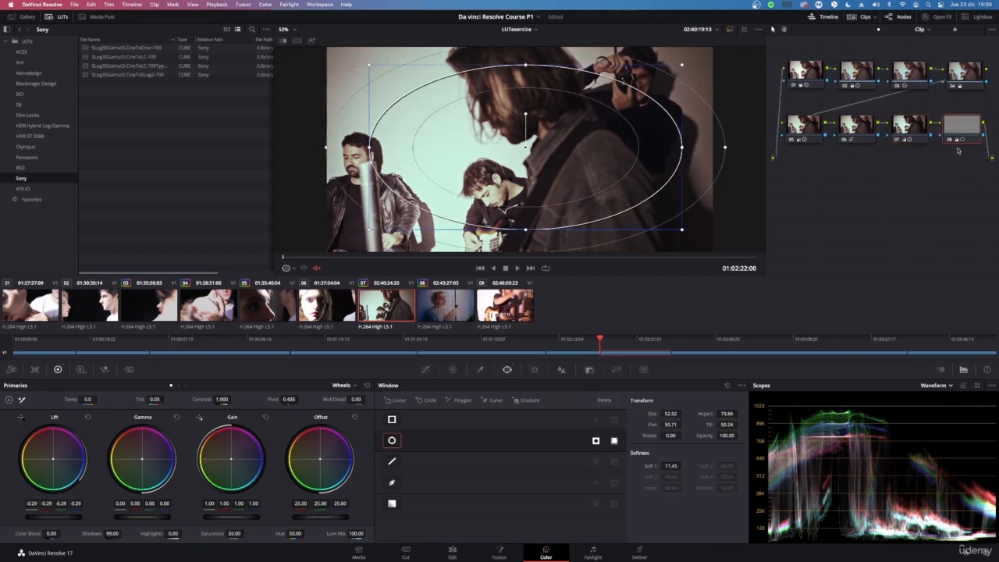
Delete node 08 with the circular window from the end of the node chain and leave the remaining nodes deselected
{"action": "key", "text": "Delete"}
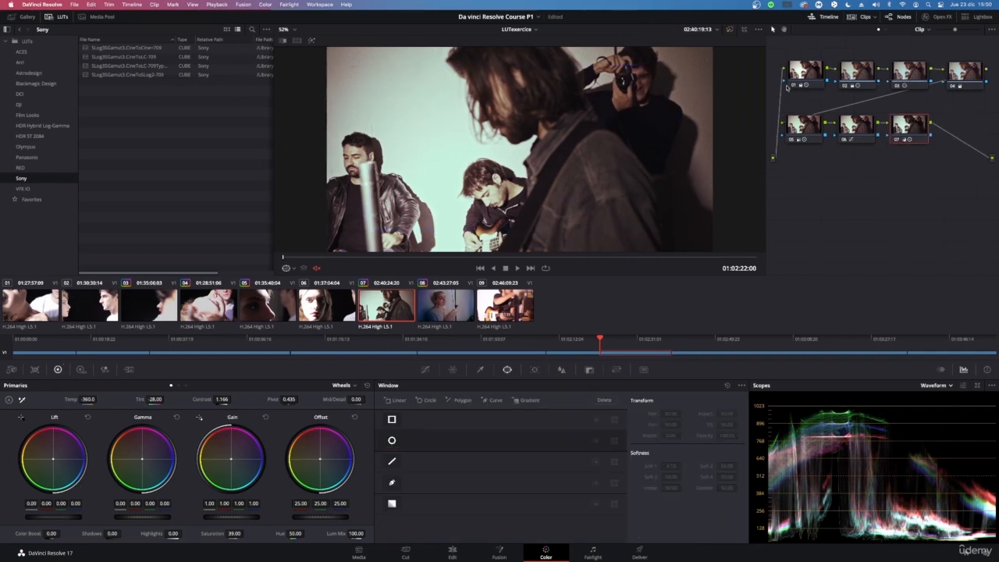
{"action": "left_click_drag", "start_coordinate": [789, 54], "coordinate": [946, 174]}
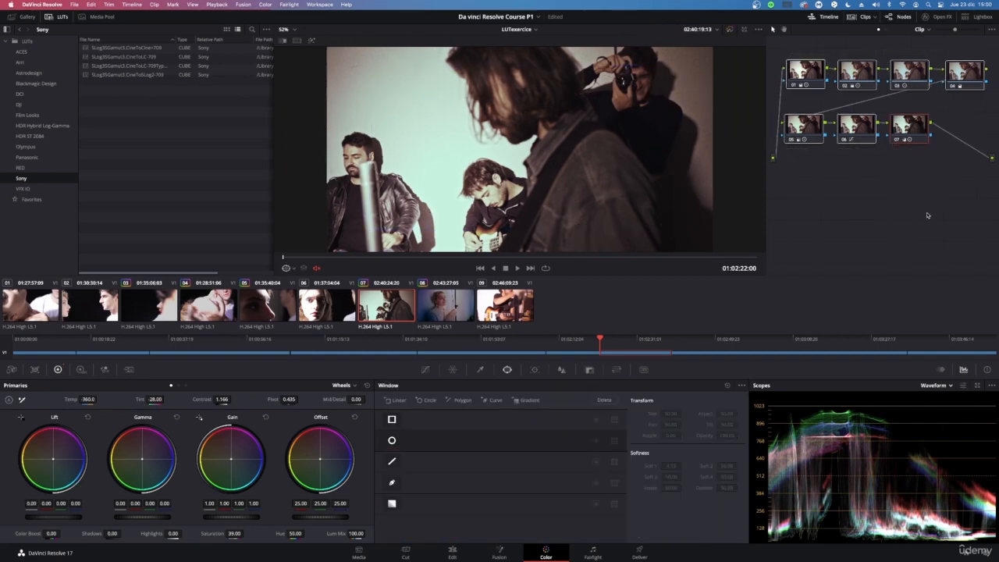
{"action": "left_click", "coordinate": [927, 214]}
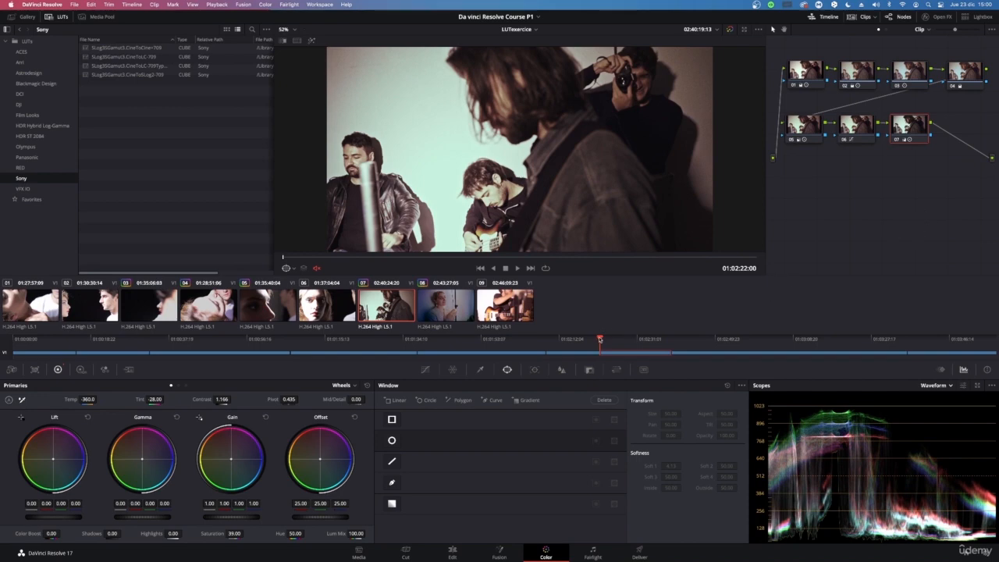
Hide and restore the mini timeline and clip thumbnails, and place the playhead at 01:02:28:22 in clip 07
{"action": "left_click_drag", "start_coordinate": [599, 345], "coordinate": [619, 344]}
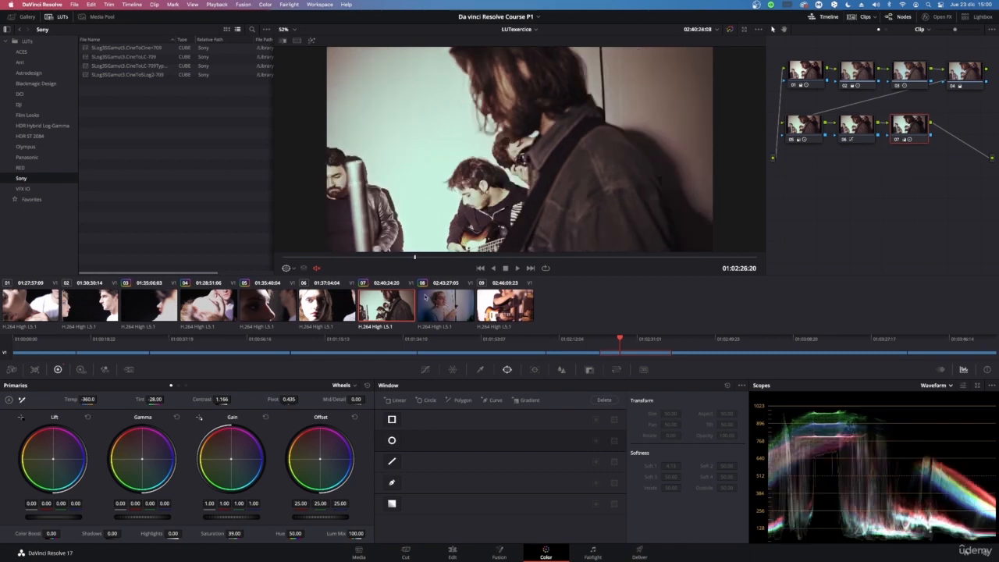
{"action": "left_click", "coordinate": [824, 17]}
{"action": "left_click", "coordinate": [862, 19]}
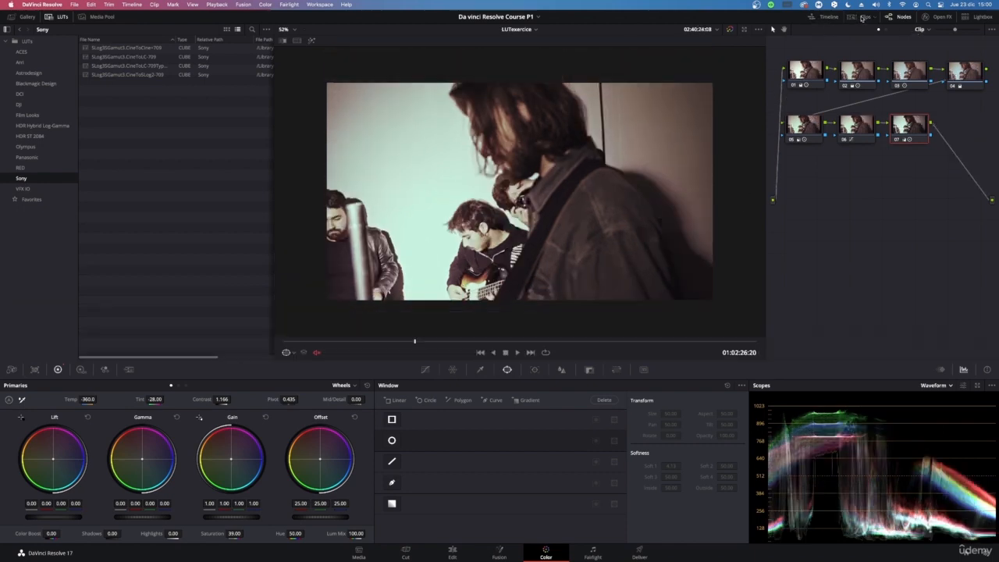
{"action": "left_click", "coordinate": [838, 19]}
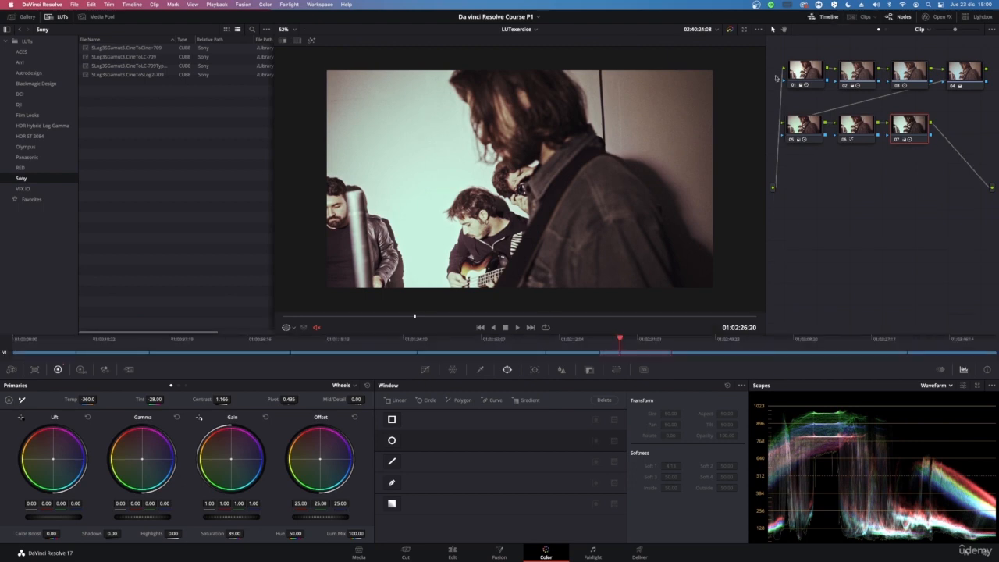
{"action": "left_click", "coordinate": [629, 341]}
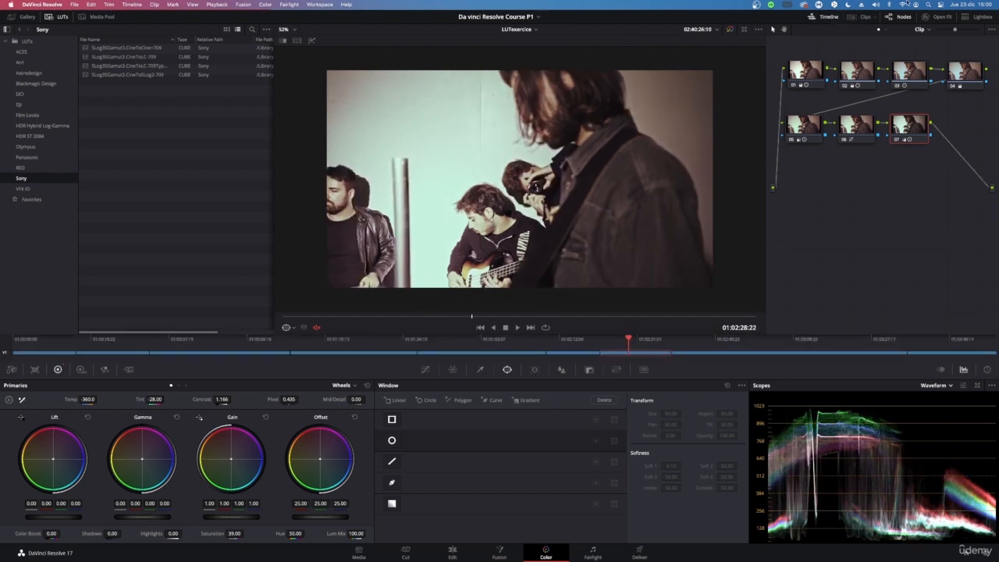
{"action": "left_click", "coordinate": [857, 20]}
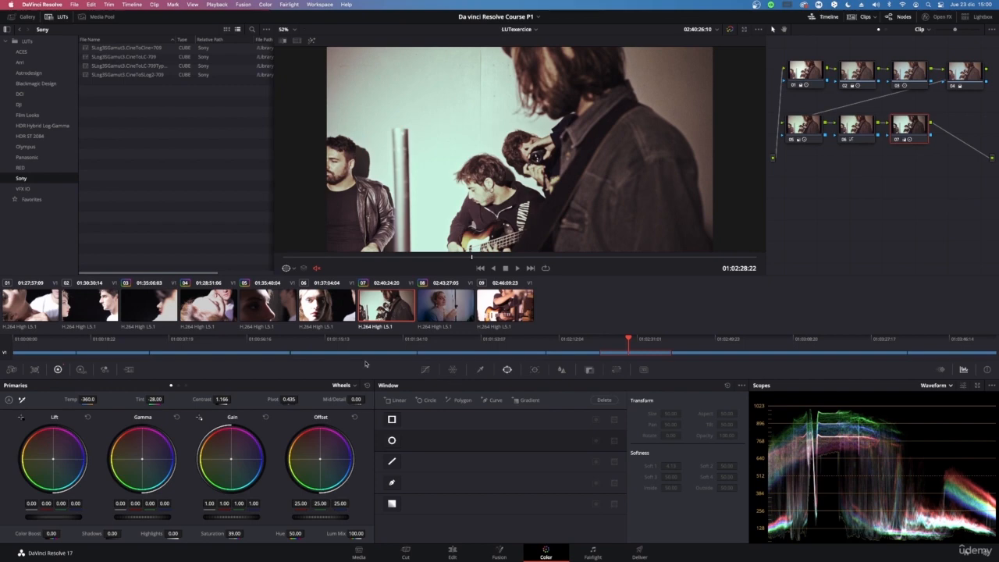
Start generating a 33 Point Cube LUT from the grade of clip 07
{"action": "right_click", "coordinate": [384, 313]}
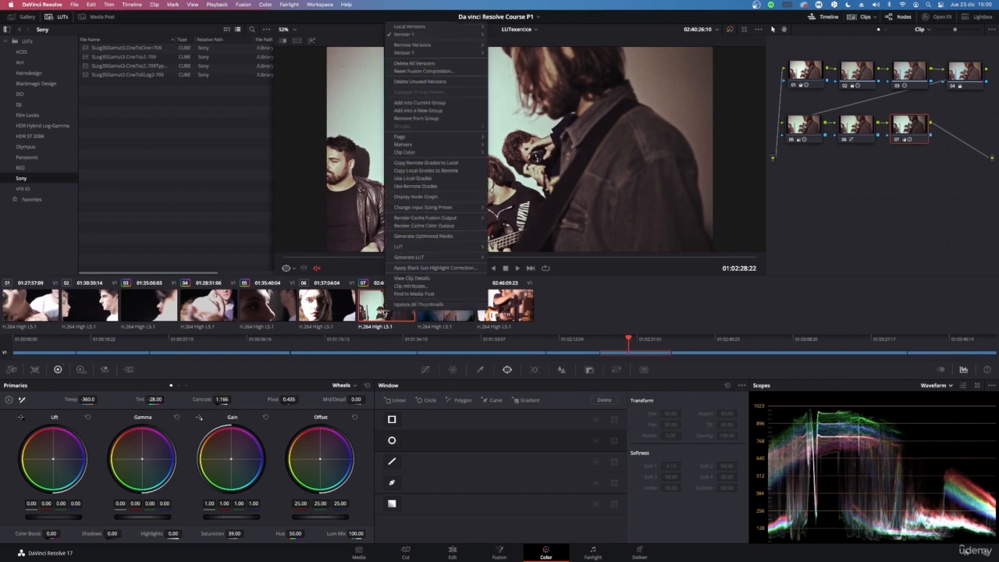
{"action": "left_click", "coordinate": [385, 312]}
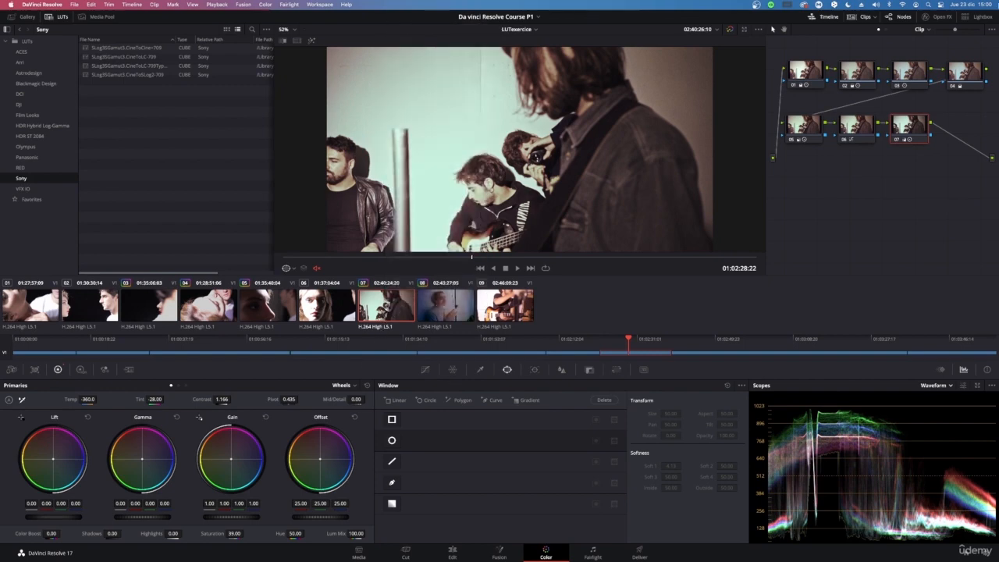
{"action": "right_click", "coordinate": [400, 312]}
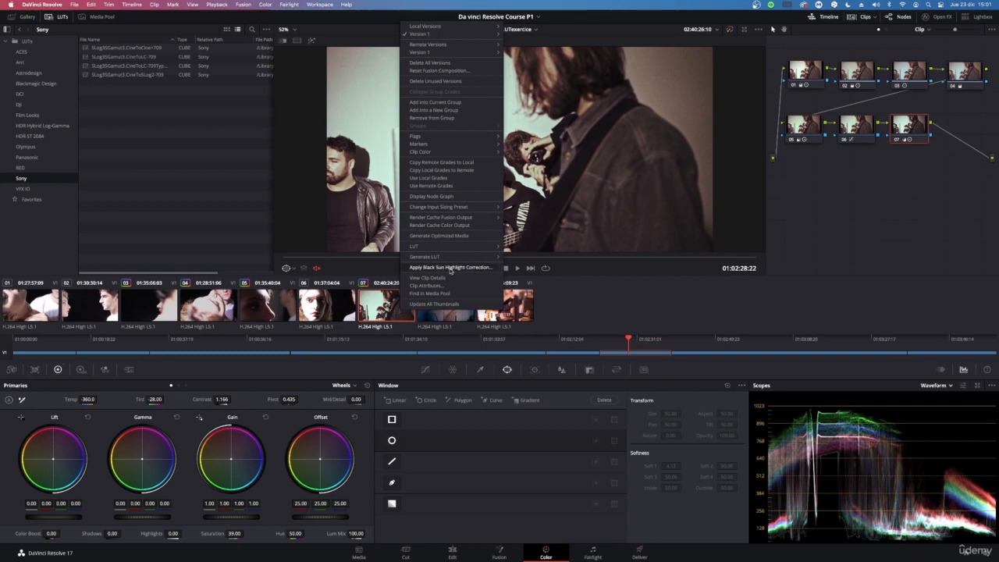
{"action": "mouse_move", "coordinate": [456, 260]}
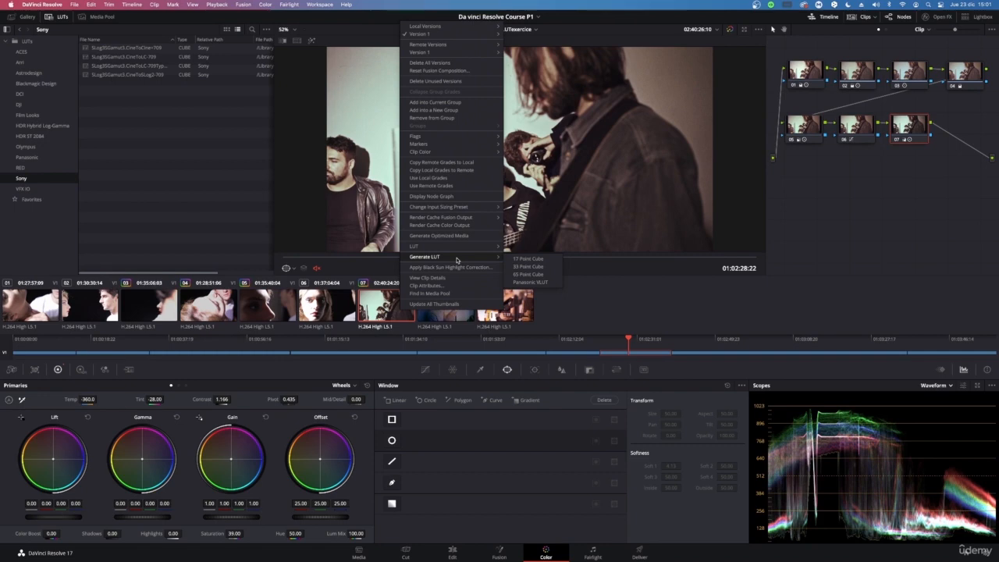
{"action": "left_click", "coordinate": [534, 268]}
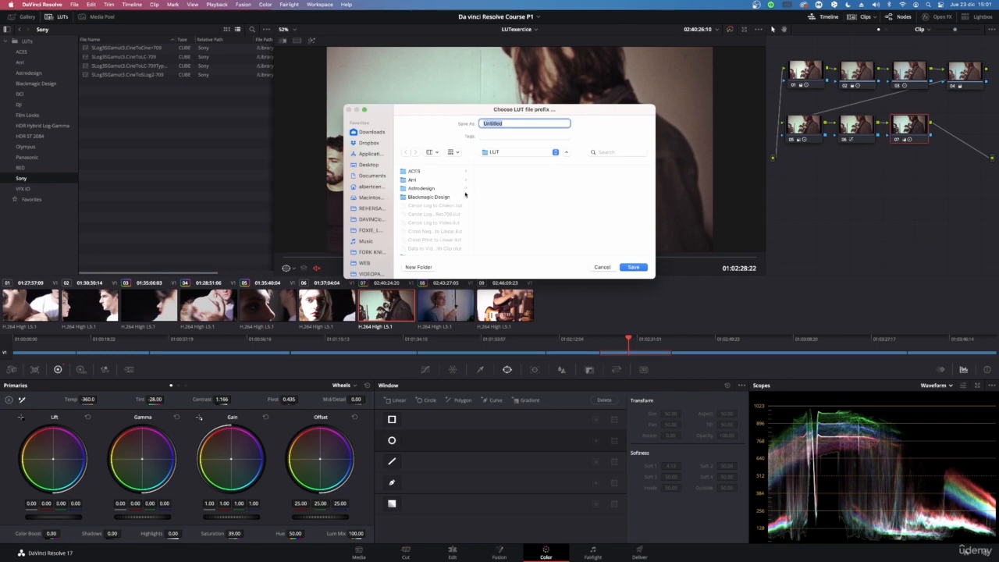
Look through the existing brand folders and create a new folder inside the LUT directory
{"action": "scroll", "coordinate": [449, 199], "scroll_direction": "down", "scroll_amount": 5}
{"action": "scroll", "coordinate": [452, 199], "scroll_direction": "up", "scroll_amount": 5}
{"action": "scroll", "coordinate": [458, 202], "scroll_direction": "down", "scroll_amount": 5}
{"action": "scroll", "coordinate": [449, 188], "scroll_direction": "up", "scroll_amount": 5}
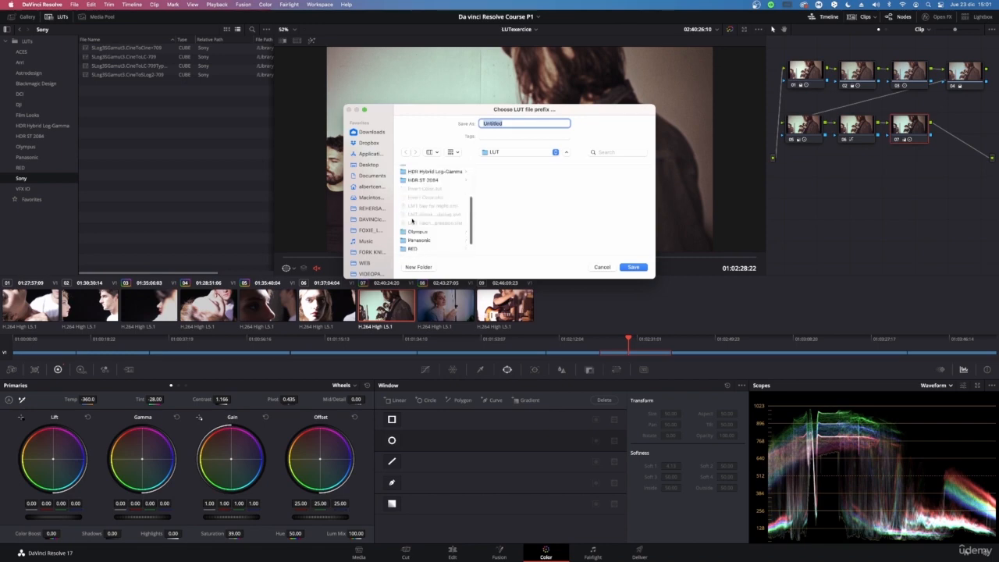
{"action": "scroll", "coordinate": [429, 211], "scroll_direction": "down", "scroll_amount": 5}
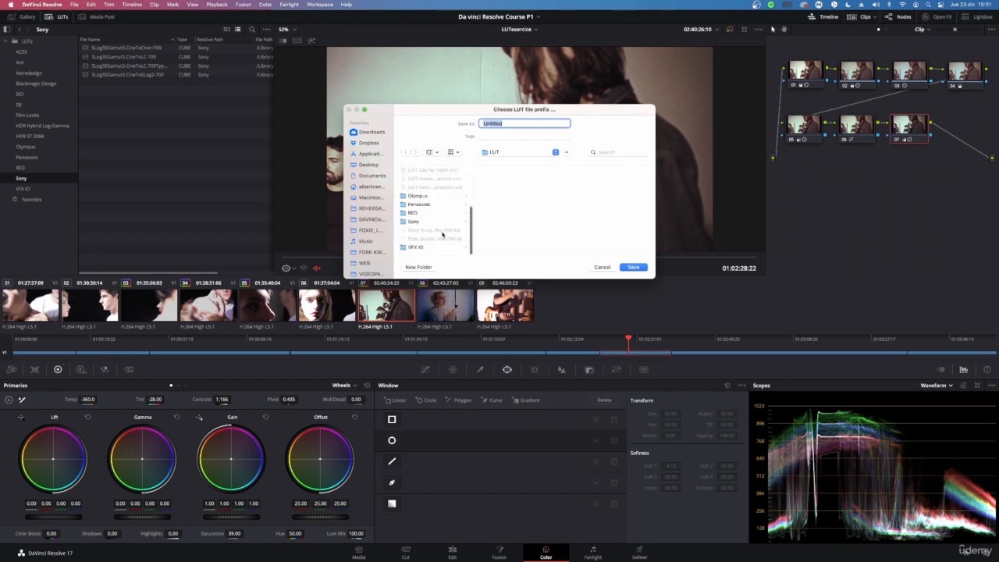
{"action": "scroll", "coordinate": [431, 224], "scroll_direction": "up", "scroll_amount": 5}
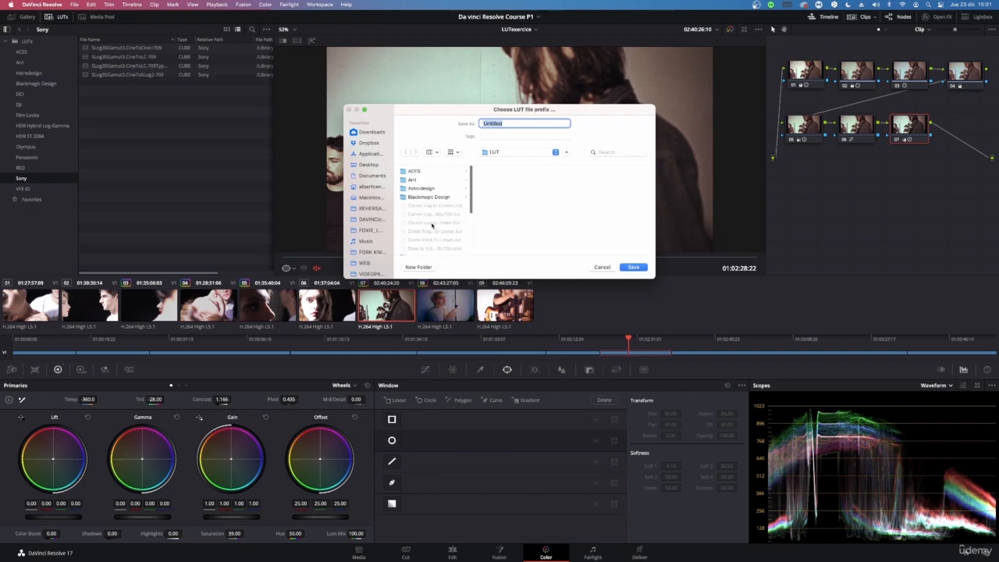
{"action": "scroll", "coordinate": [437, 196], "scroll_direction": "down", "scroll_amount": 5}
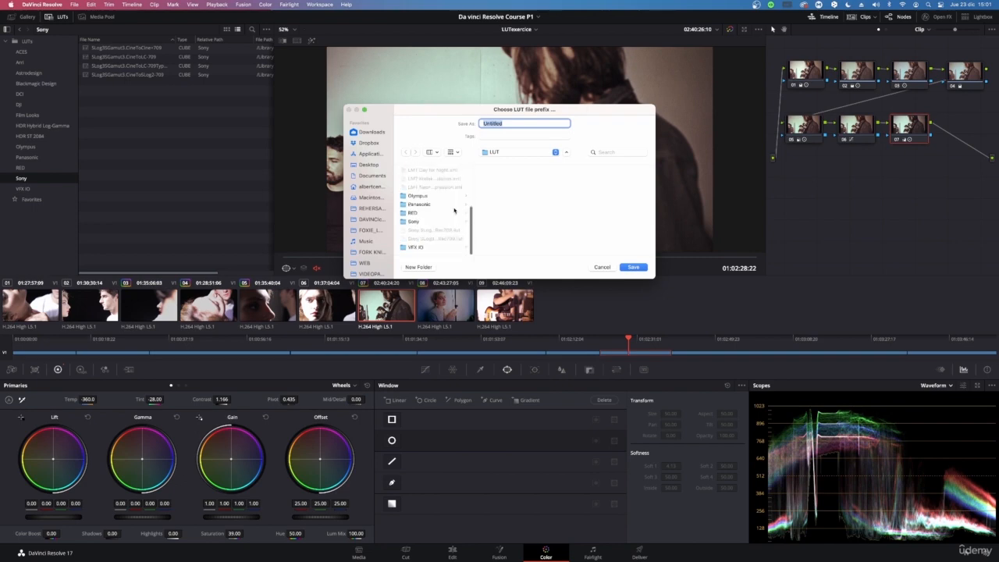
{"action": "left_click", "coordinate": [418, 267]}
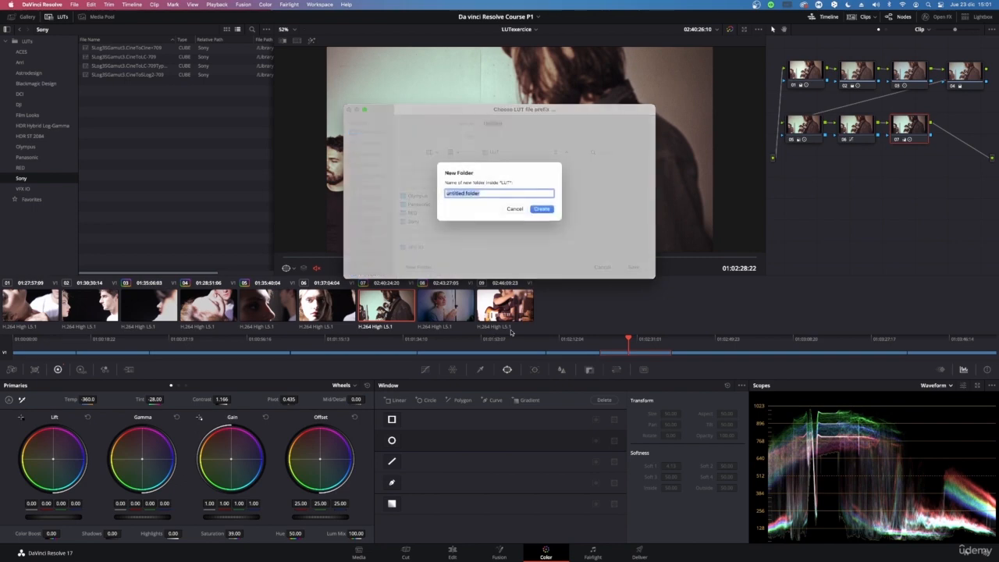
{"action": "key", "text": "Return"}
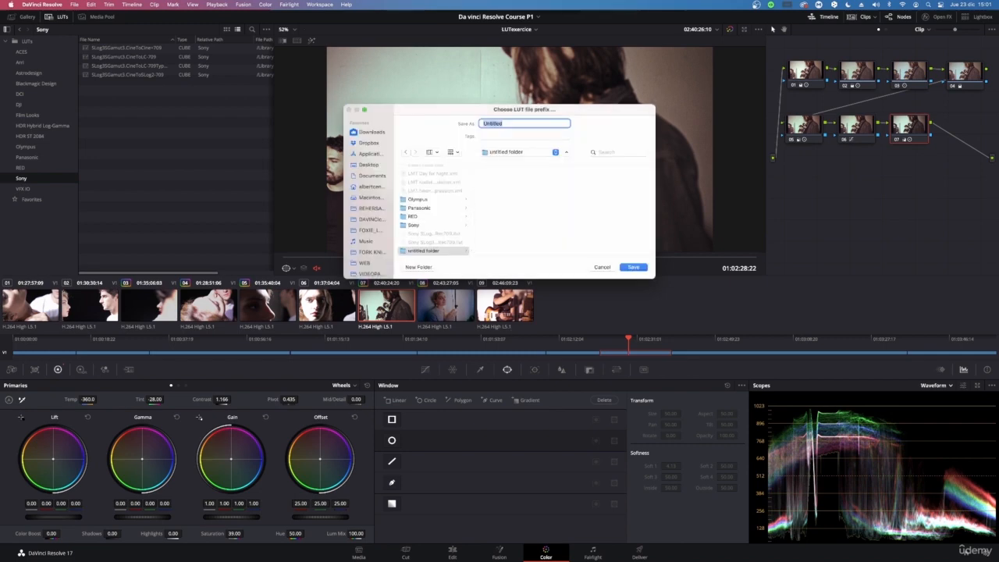
Rename the new untitled folder in the LUT directory as PLUTS
{"action": "left_click", "coordinate": [465, 252]}
{"action": "right_click", "coordinate": [448, 253]}
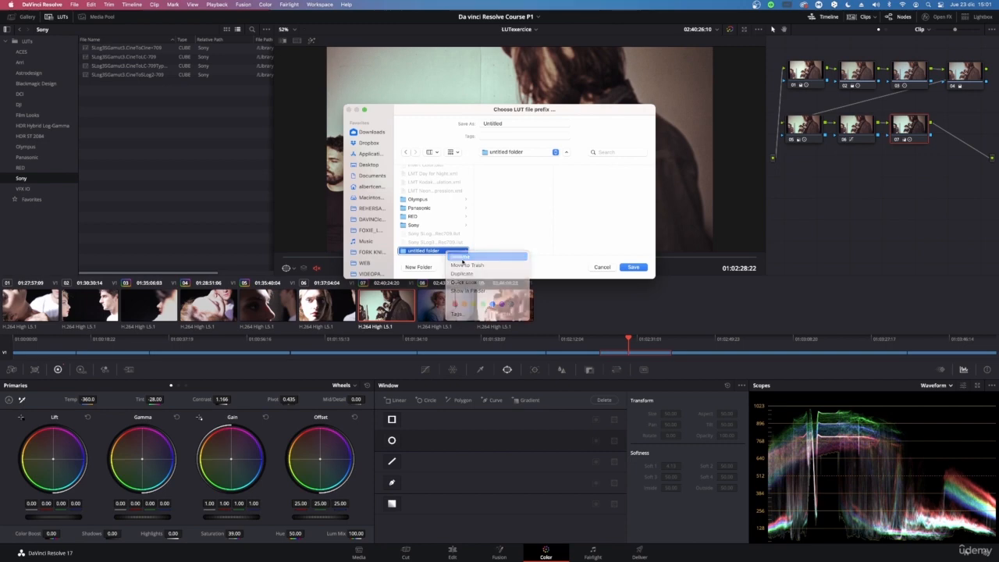
{"action": "left_click", "coordinate": [460, 257]}
{"action": "key", "text": "BackSpace"}
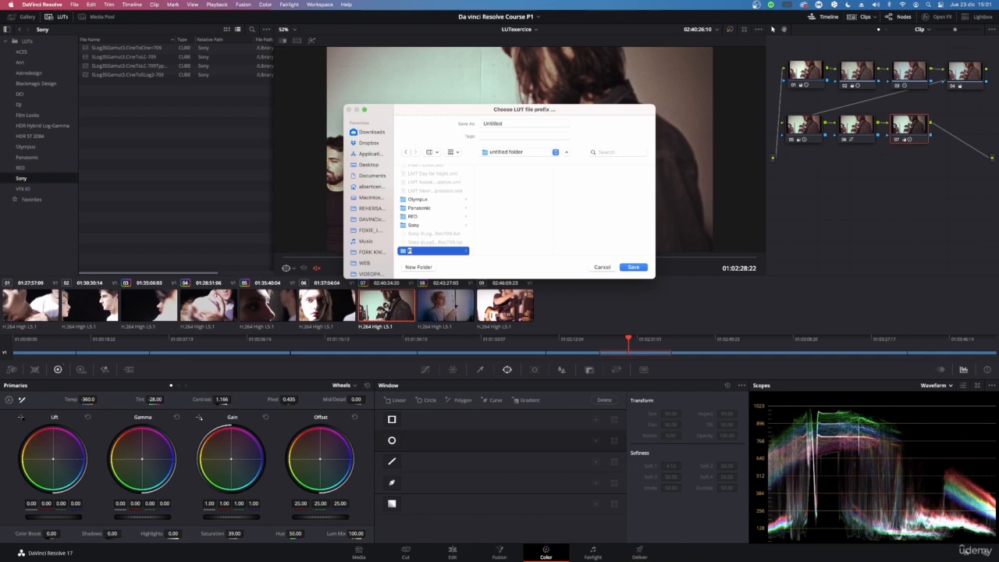
{"action": "key", "text": "BackSpace"}
{"action": "left_click", "coordinate": [410, 252]}
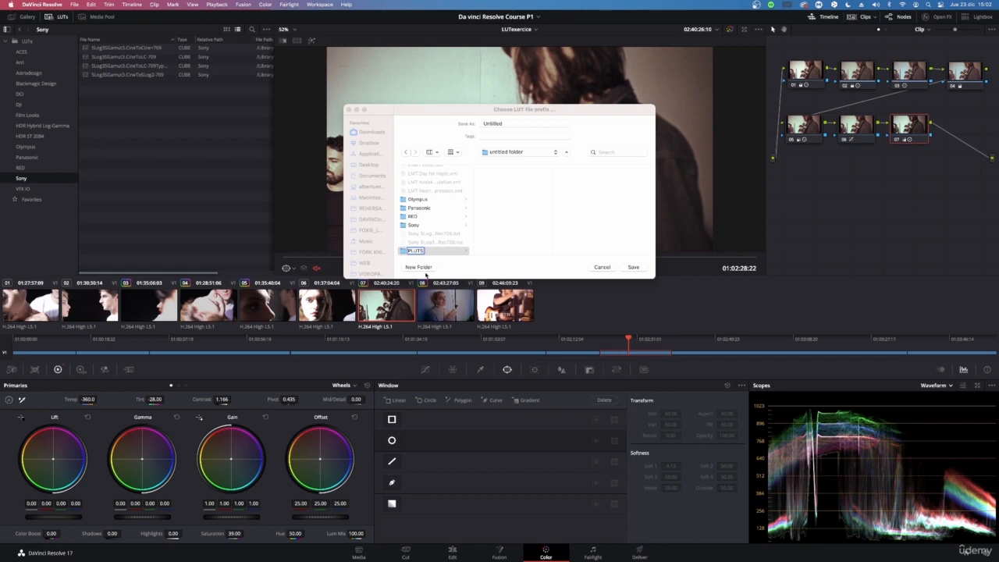
{"action": "left_click", "coordinate": [565, 245]}
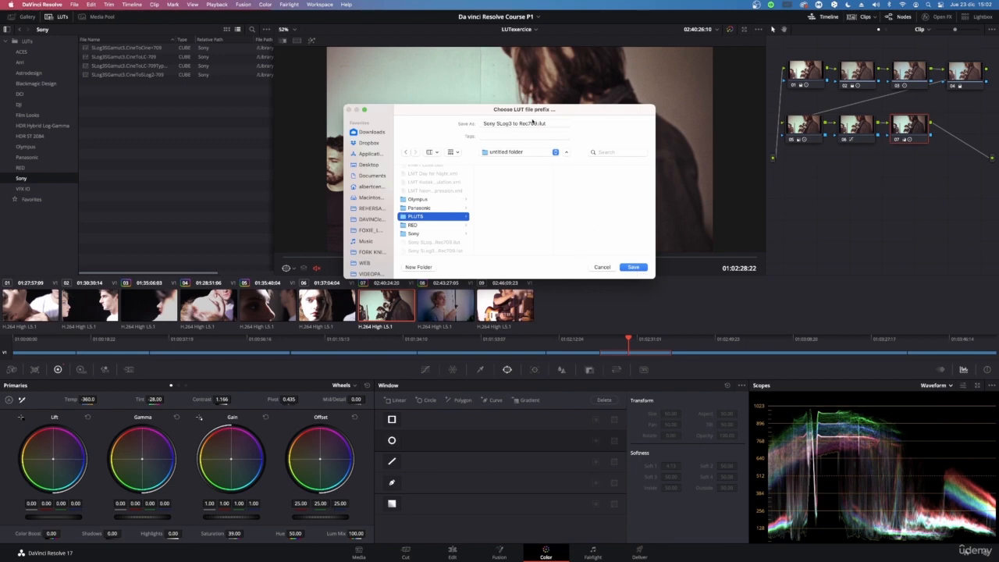
Name the LUT file SuppliNightsPartyscene.ilut and save it in the PLUTS folder
{"action": "left_click", "coordinate": [534, 124]}
{"action": "left_click_drag", "start_coordinate": [537, 123], "coordinate": [472, 121]}
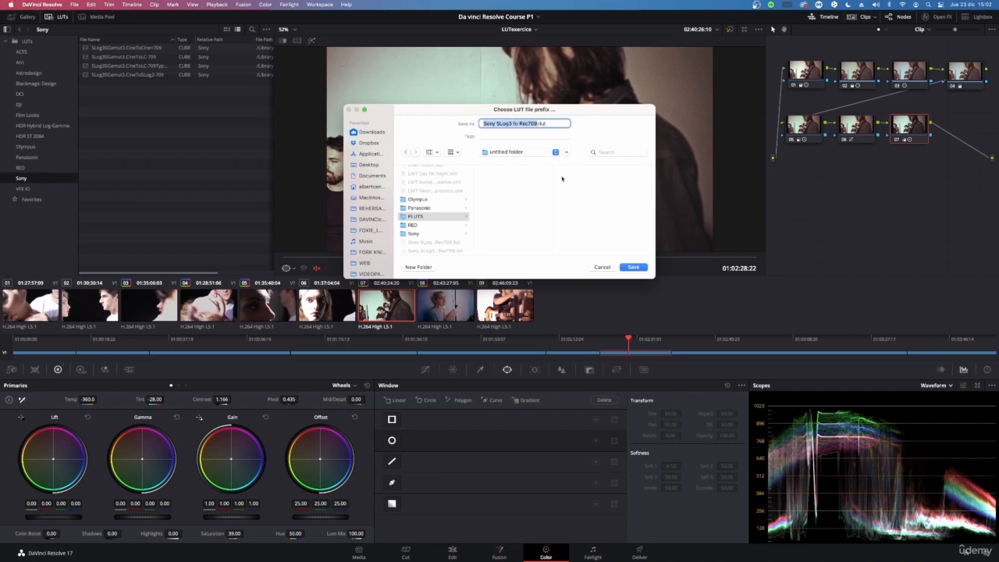
{"action": "key", "text": "BackSpace"}
{"action": "type", "text": "SuppliNightsPartysce"}
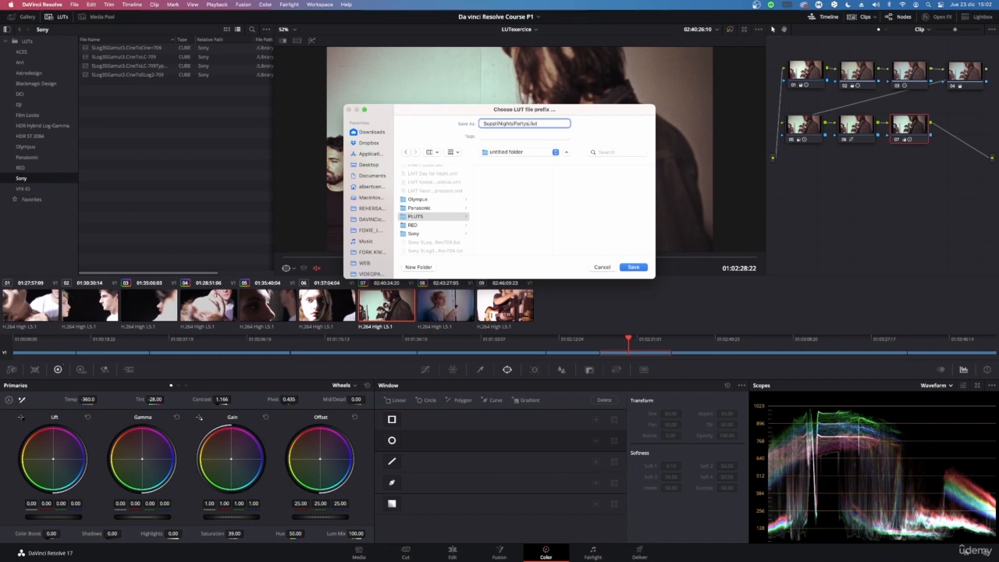
{"action": "type", "text": "ne"}
{"action": "left_click", "coordinate": [632, 268]}
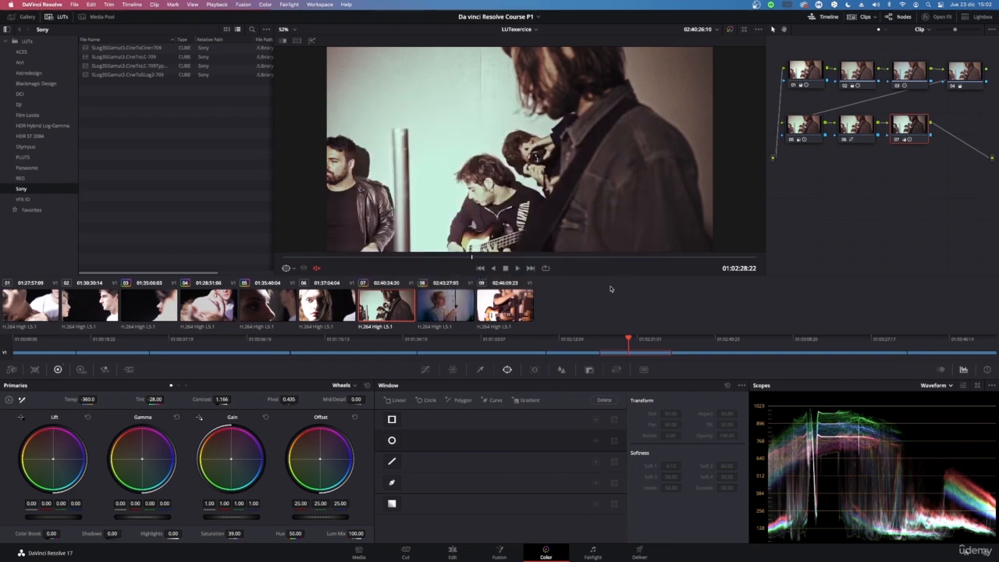
Apply the SuppliNightsPartyscene LUT from the PLUTS folder to node 01 of clip 09
{"action": "left_click", "coordinate": [28, 158]}
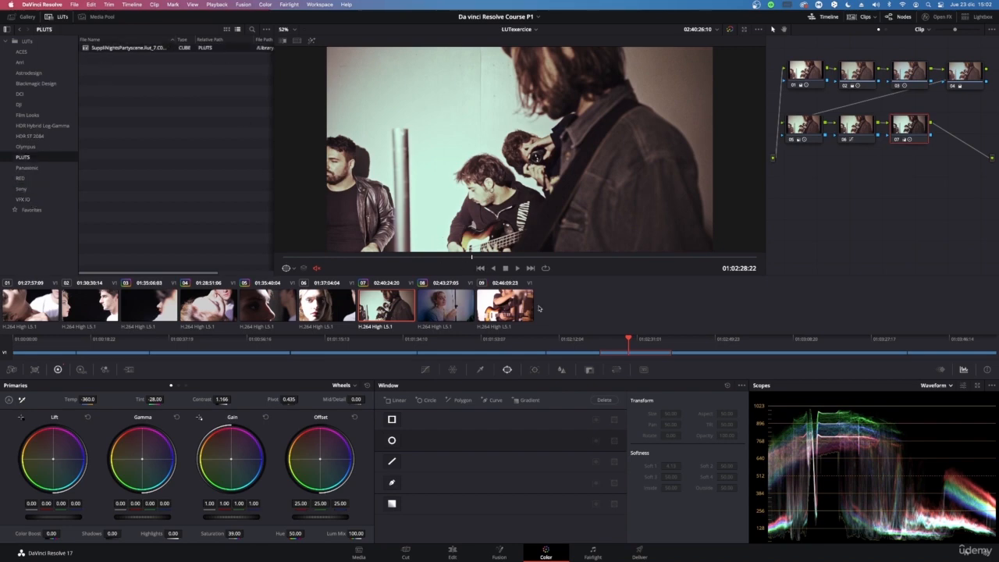
{"action": "key", "text": "Down"}
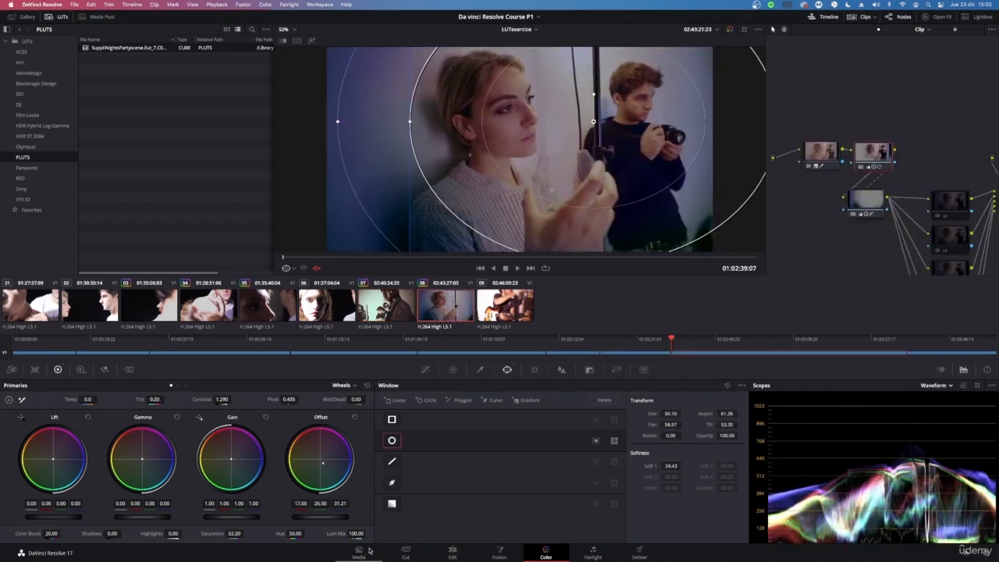
{"action": "left_click_drag", "start_coordinate": [675, 342], "coordinate": [759, 342]}
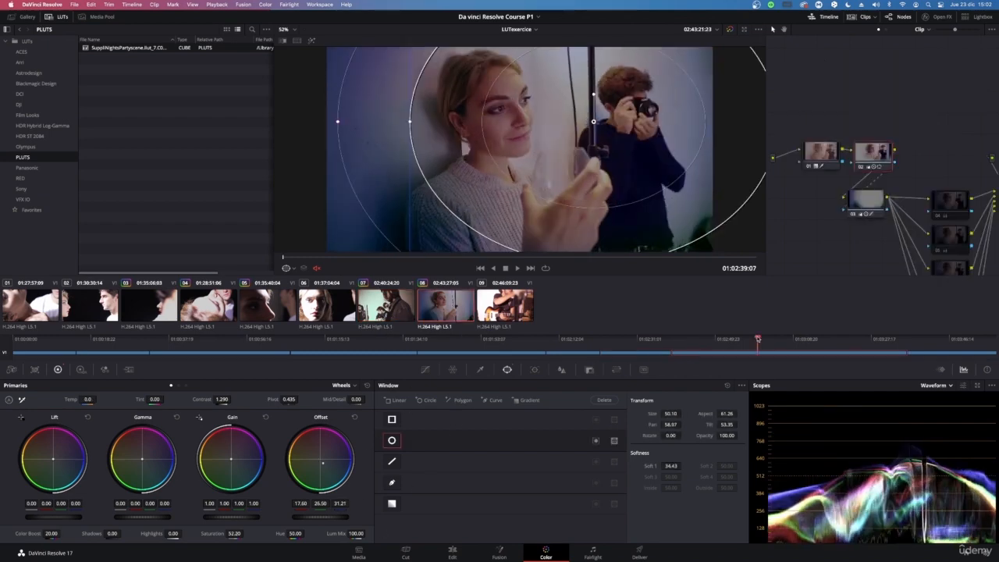
{"action": "left_click", "coordinate": [518, 314]}
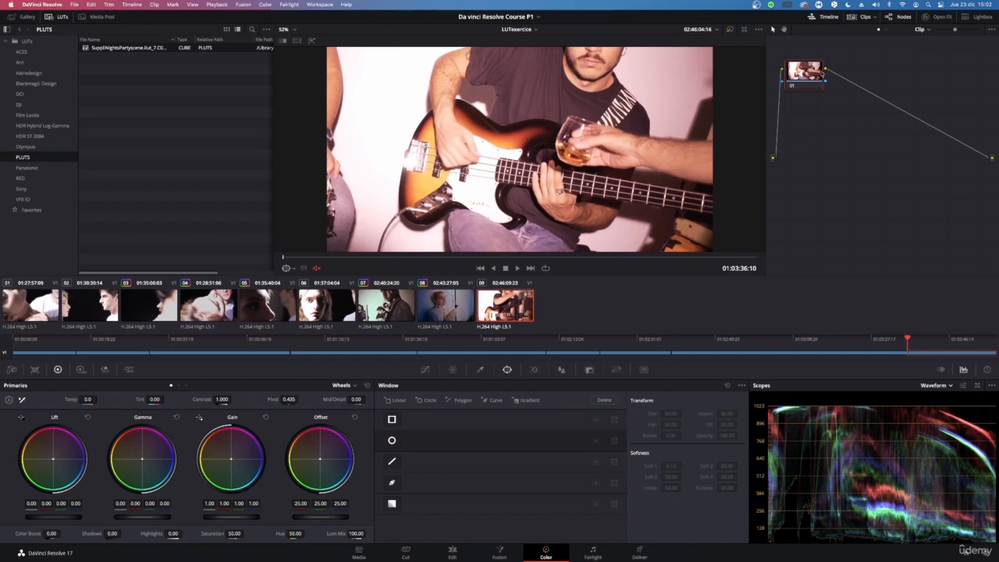
{"action": "left_click_drag", "start_coordinate": [822, 74], "coordinate": [833, 141]}
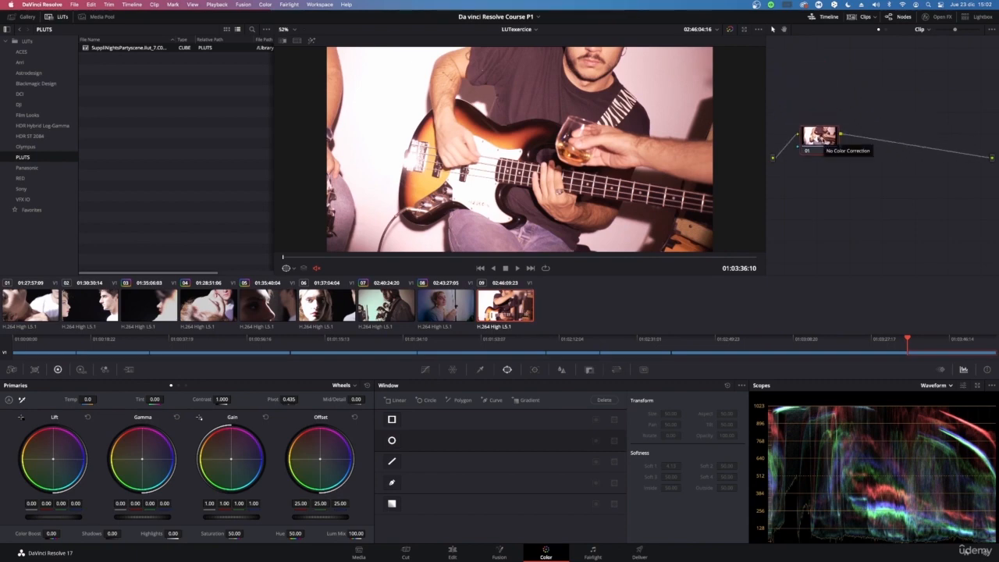
{"action": "double_click", "coordinate": [87, 49]}
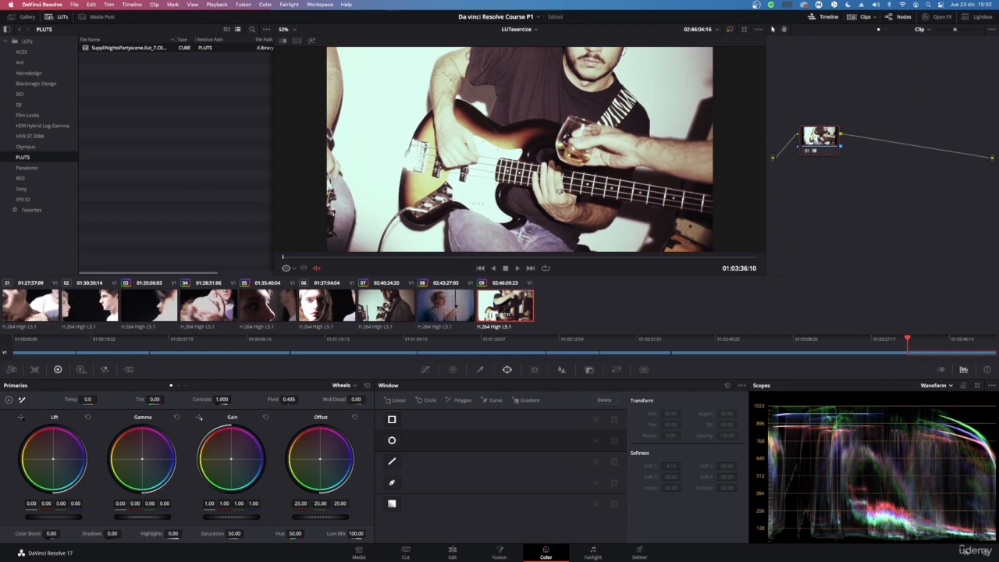
Compare the look of clip 09 with the original grade of clip 07 by alternating between the two clips
{"action": "left_click", "coordinate": [414, 307]}
{"action": "left_click", "coordinate": [520, 319]}
{"action": "left_click", "coordinate": [411, 319]}
{"action": "left_click", "coordinate": [518, 318]}
{"action": "left_click", "coordinate": [384, 311]}
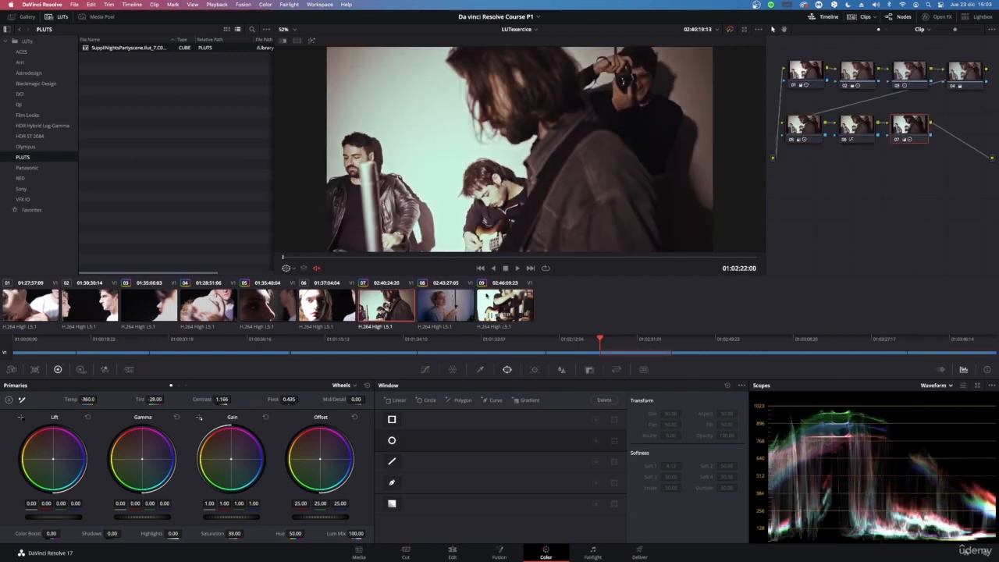
{"action": "left_click", "coordinate": [509, 303]}
{"action": "left_click", "coordinate": [397, 315]}
{"action": "left_click", "coordinate": [525, 316]}
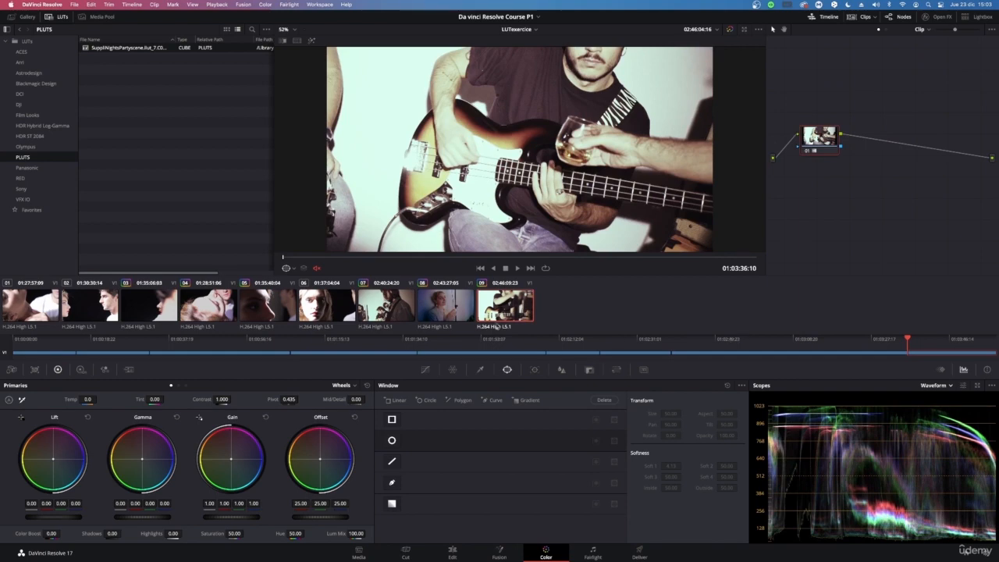
Switch from the current project to DavinciCourseClips and open the Davicnicoursemediaeditingpart project
{"action": "left_click", "coordinate": [434, 318]}
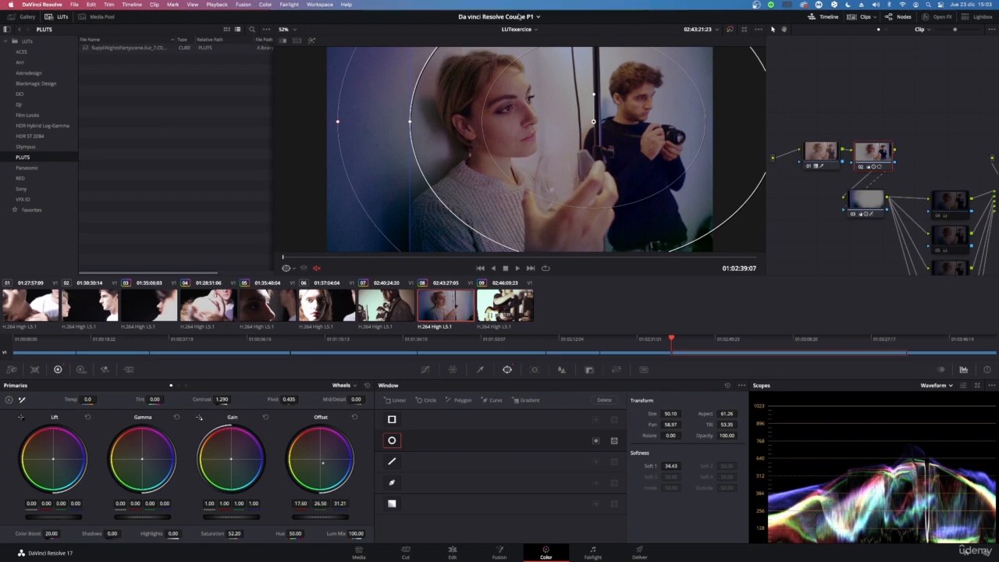
{"action": "left_click", "coordinate": [519, 16]}
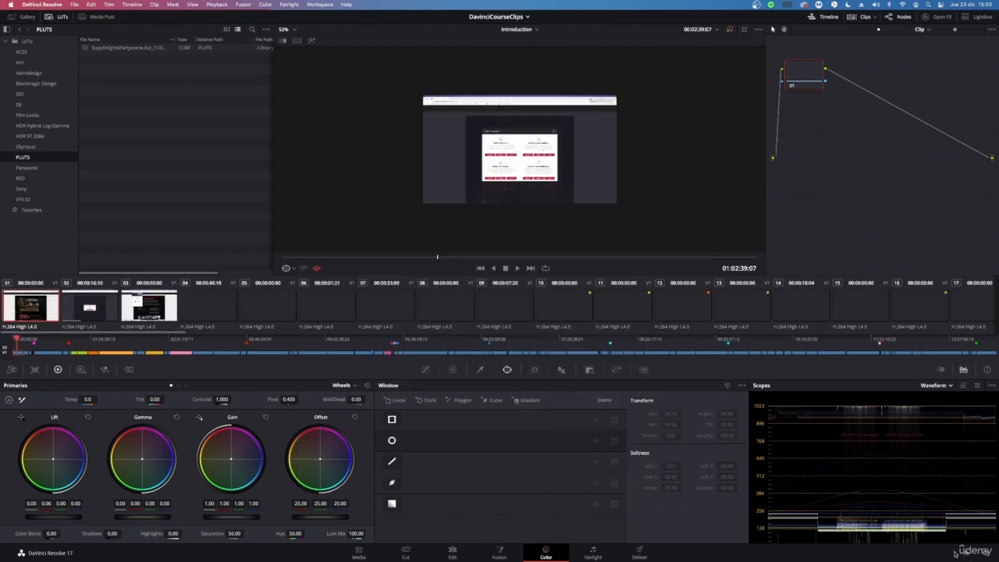
{"action": "left_click", "coordinate": [956, 554]}
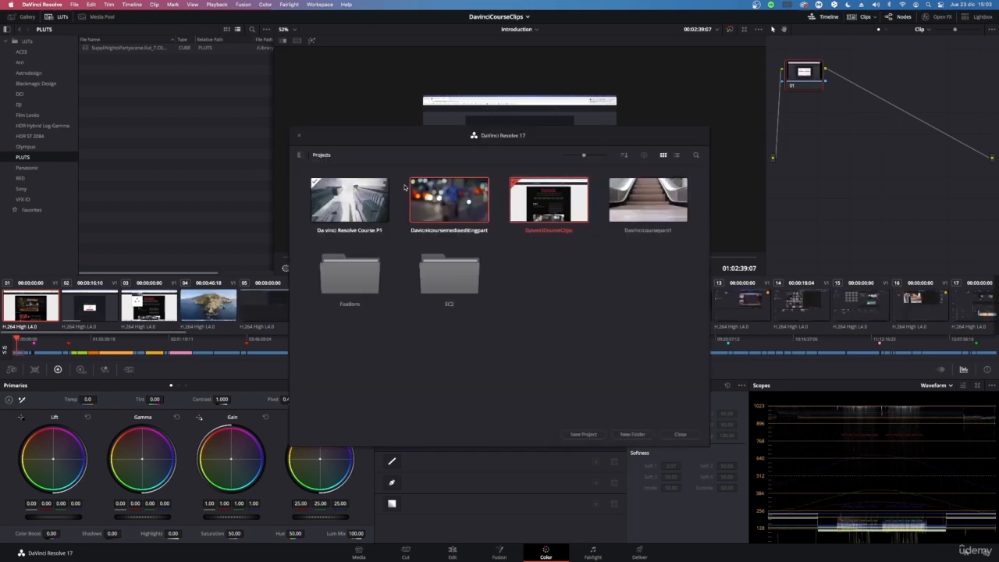
{"action": "double_click", "coordinate": [451, 200]}
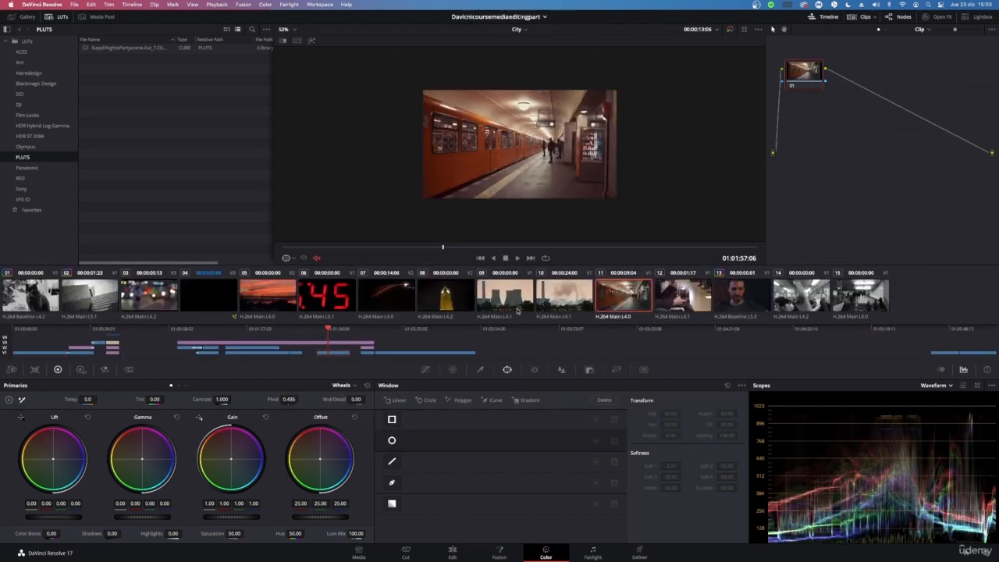
Apply the SuppliNightsPartyscene LUT to clip 05, the red sunset shot, in the City timeline
{"action": "left_click", "coordinate": [517, 310]}
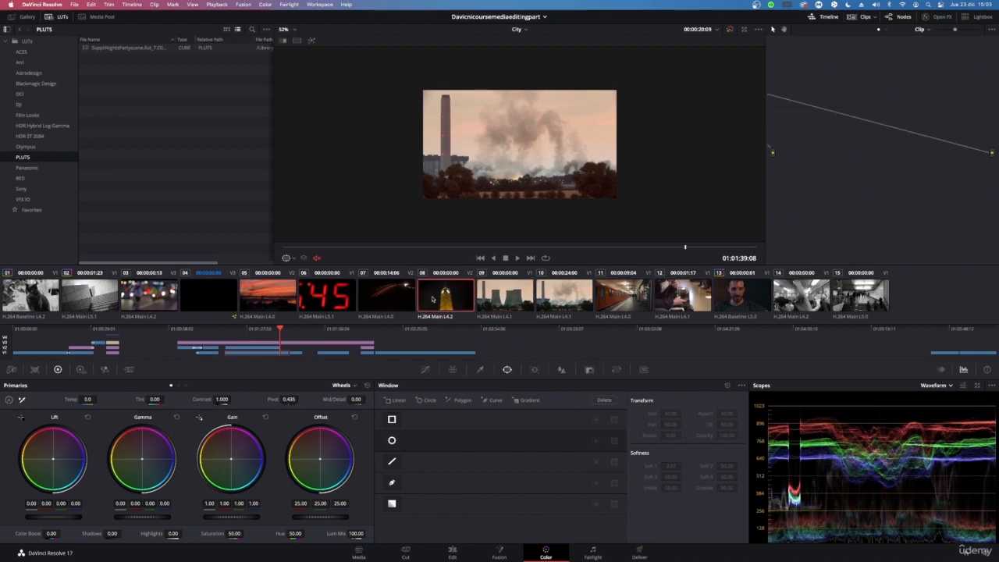
{"action": "left_click", "coordinate": [434, 299]}
{"action": "left_click", "coordinate": [284, 295]}
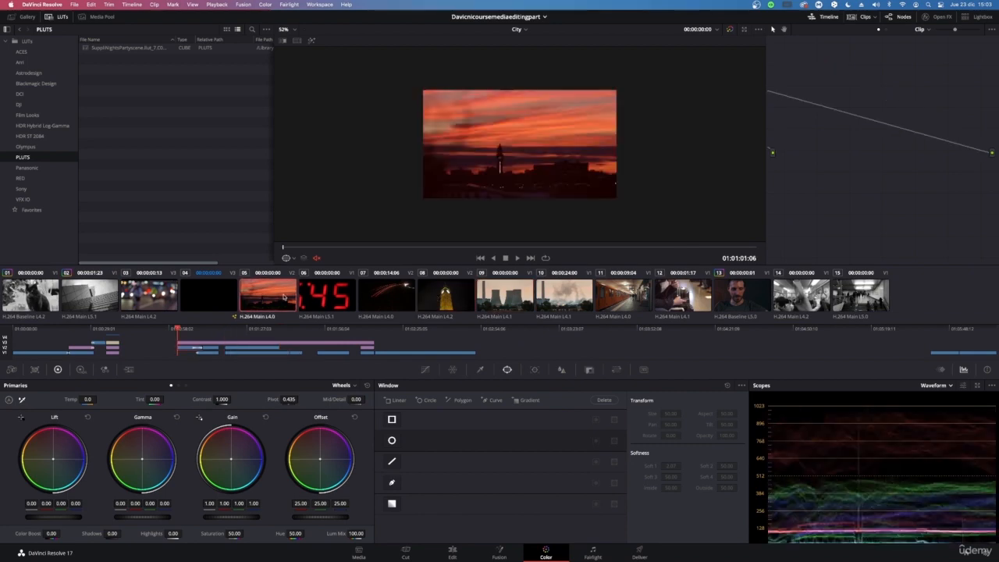
{"action": "double_click", "coordinate": [135, 48]}
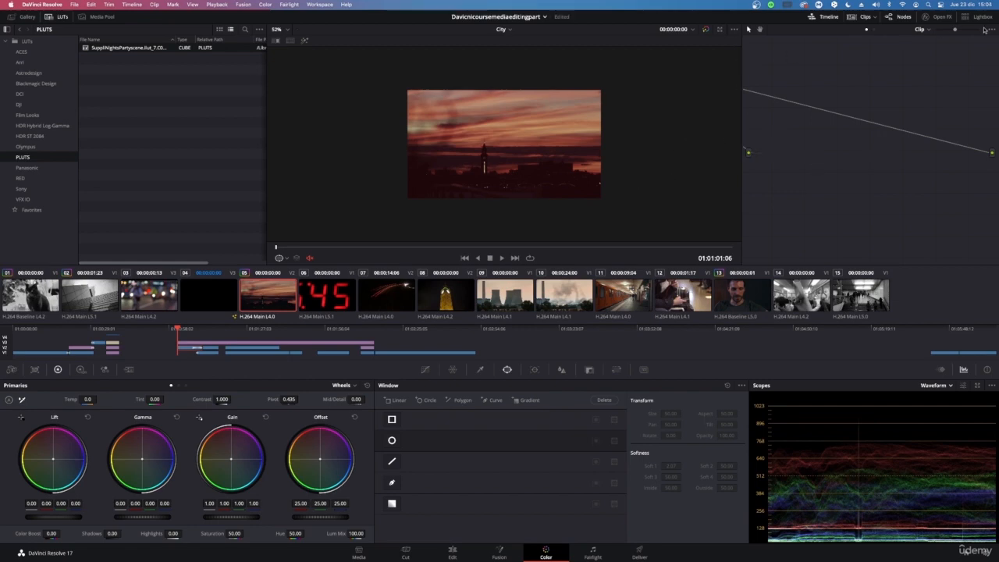
Place node 01 of the sunset clip midway between the source and the output in the node graph
{"action": "left_click_drag", "start_coordinate": [955, 32], "coordinate": [848, 31]}
{"action": "left_click_drag", "start_coordinate": [752, 109], "coordinate": [863, 145]}
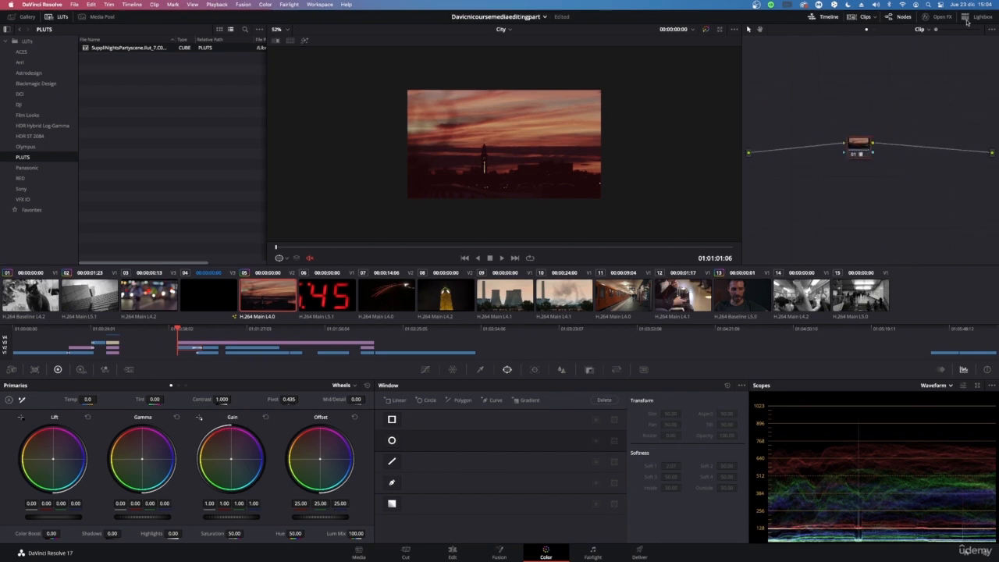
{"action": "left_click_drag", "start_coordinate": [937, 31], "coordinate": [975, 36]}
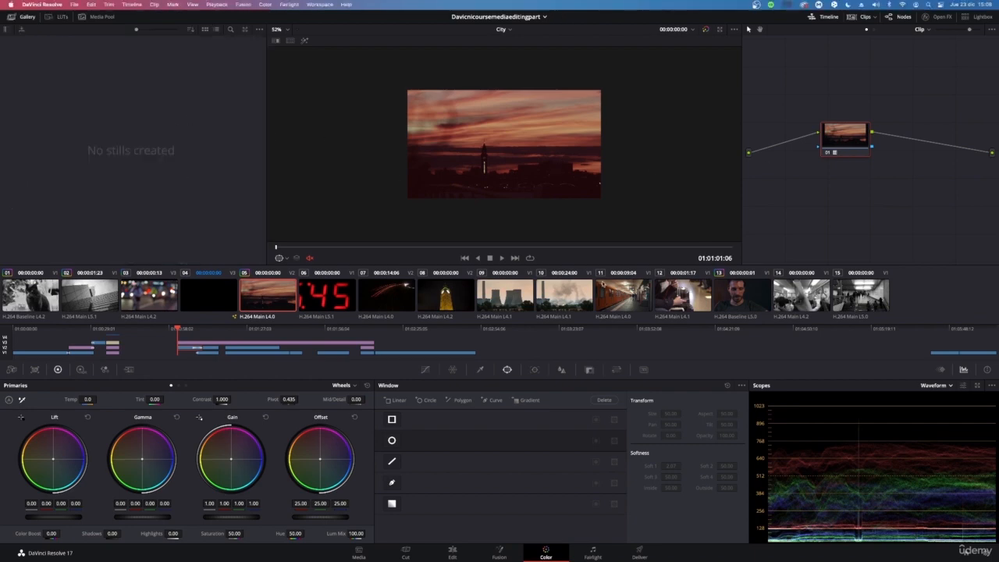
Locate the SuppliNightsPartyscene LUT in the PLUTS folder of the LUT library and return to the Da vinci Resolve Course P1 project
{"action": "left_click", "coordinate": [58, 16]}
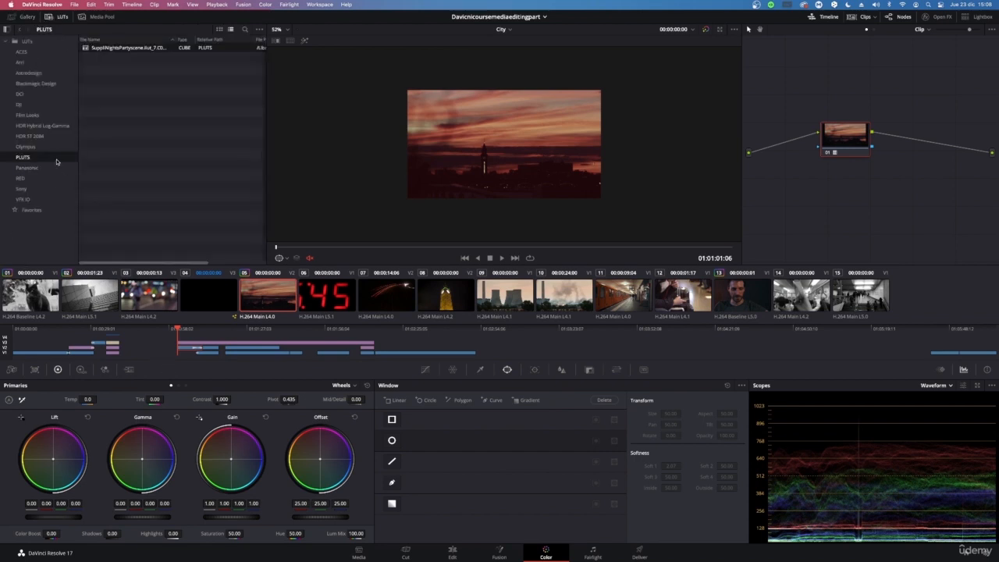
{"action": "left_click", "coordinate": [27, 41]}
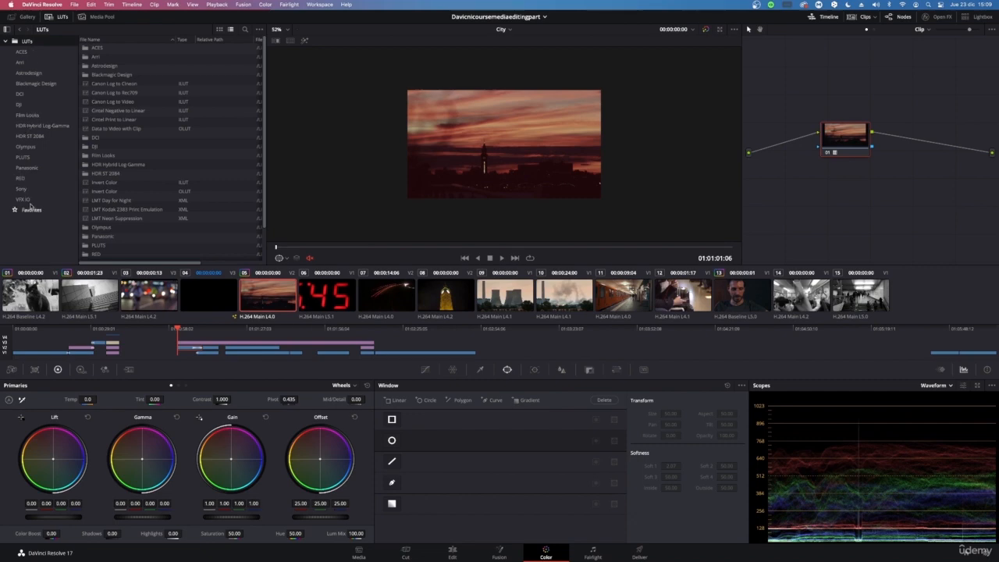
{"action": "left_click", "coordinate": [24, 159]}
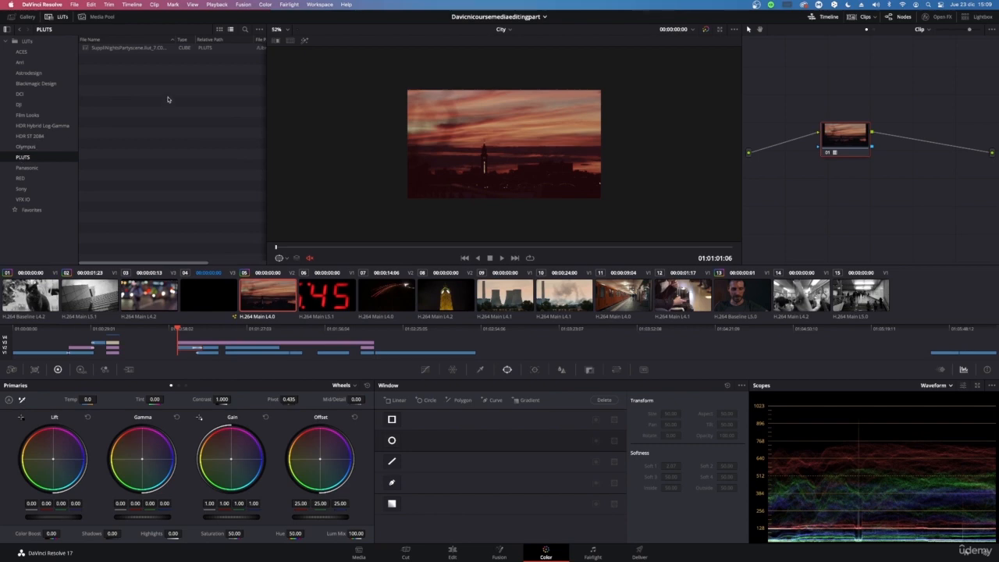
{"action": "left_click", "coordinate": [122, 49]}
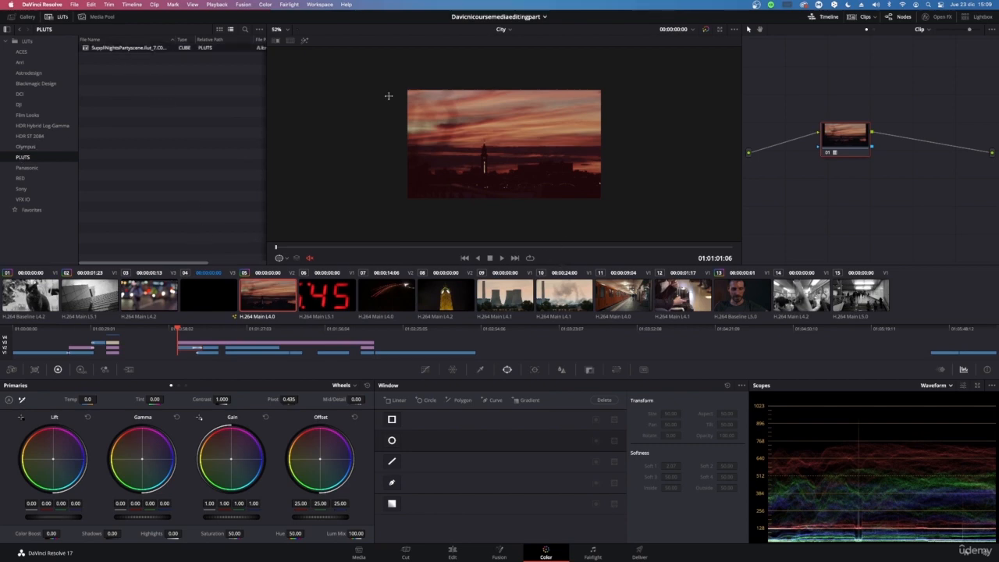
{"action": "left_click", "coordinate": [500, 19]}
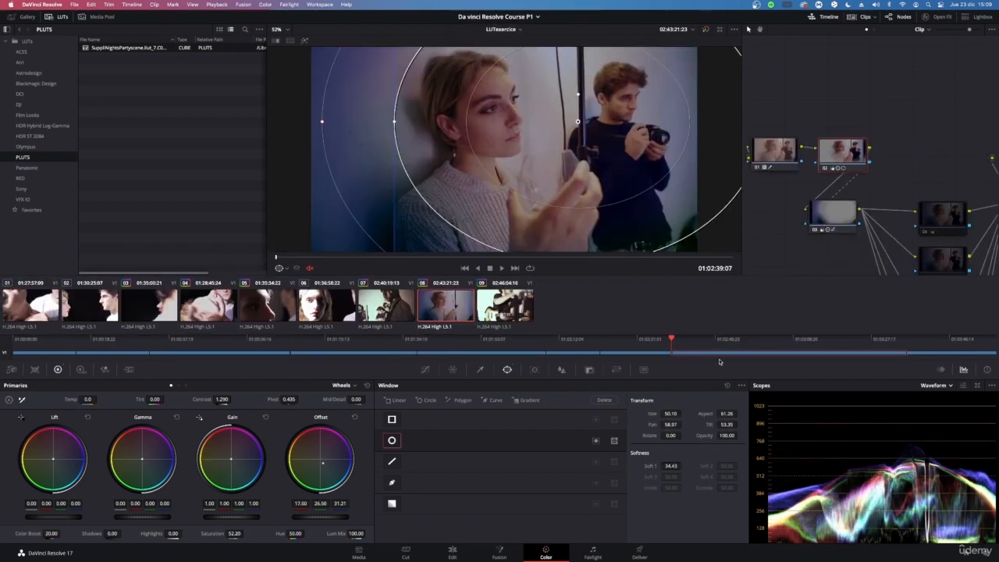
Switch to clip 07 in the LUTexercice timeline, select its nodes in the node graph, and clear the selection
{"action": "left_click", "coordinate": [372, 307]}
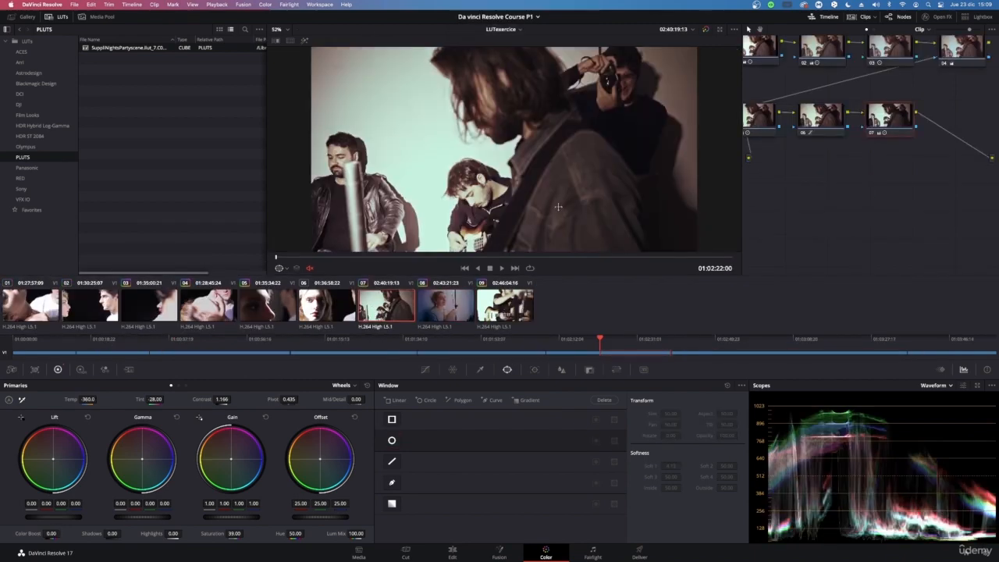
{"action": "left_click_drag", "start_coordinate": [897, 202], "coordinate": [651, 4]}
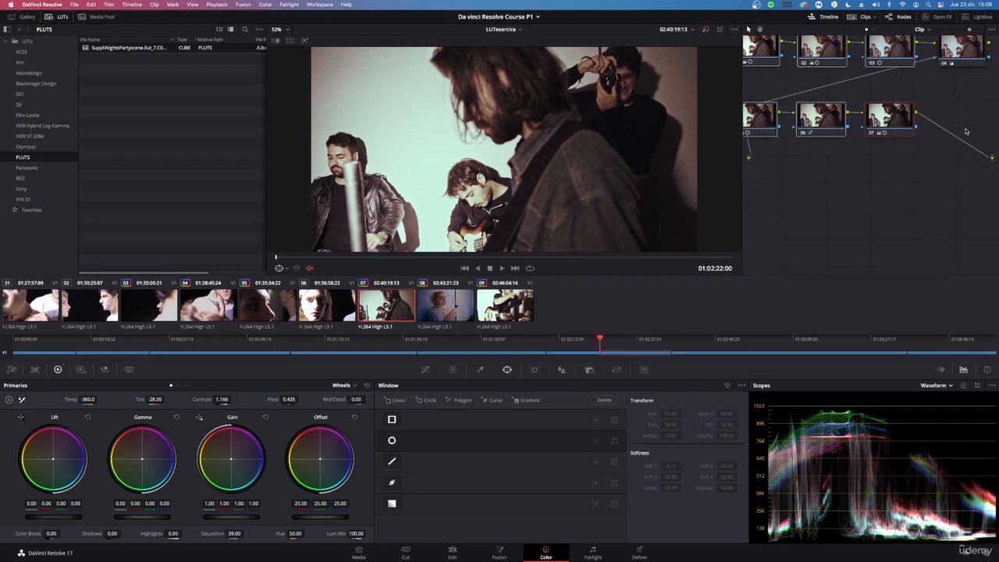
{"action": "left_click", "coordinate": [962, 123]}
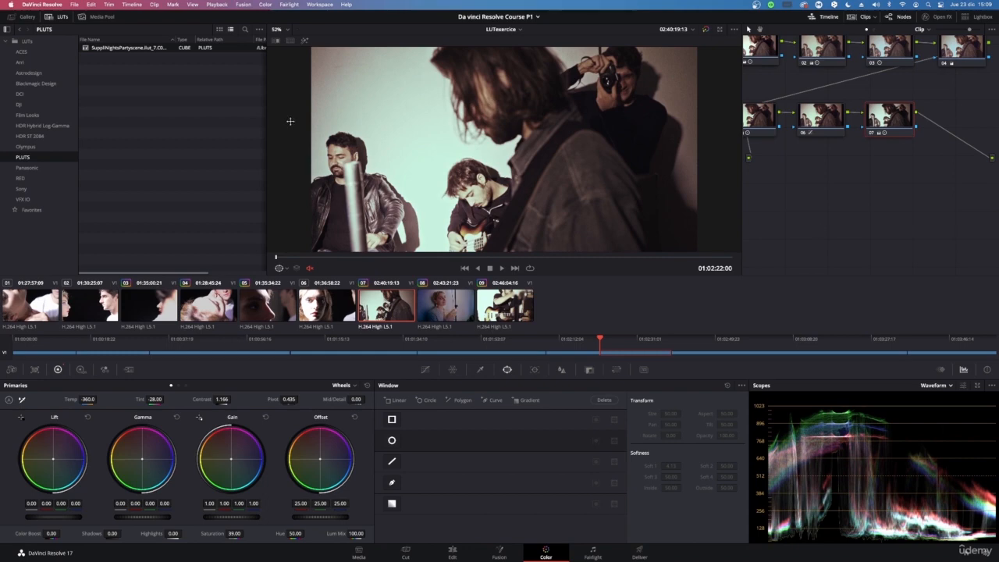
View the list of available projects in the Project Manager and return to the Da vinci Resolve Course P1 project
{"action": "left_click", "coordinate": [966, 556]}
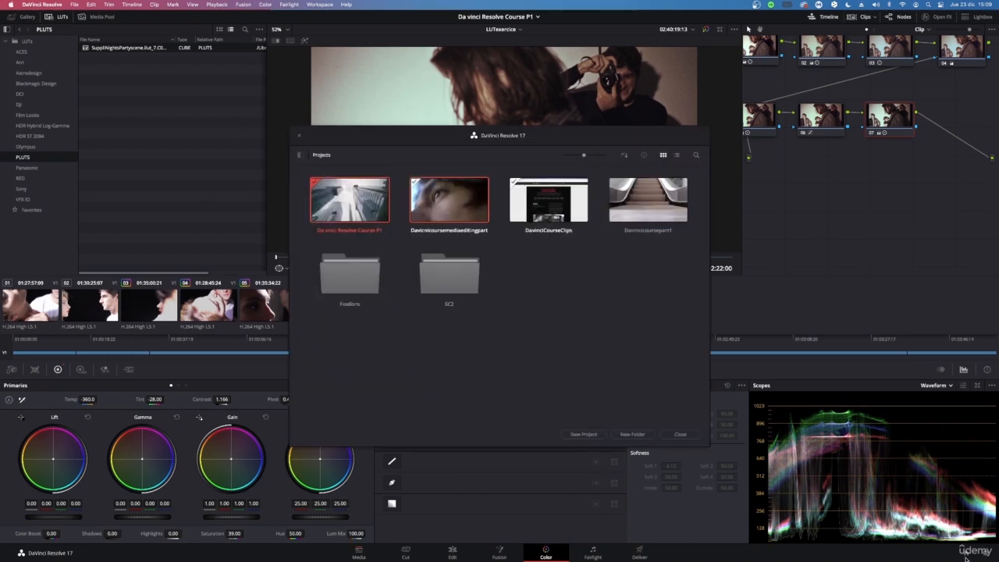
{"action": "left_click", "coordinate": [300, 135]}
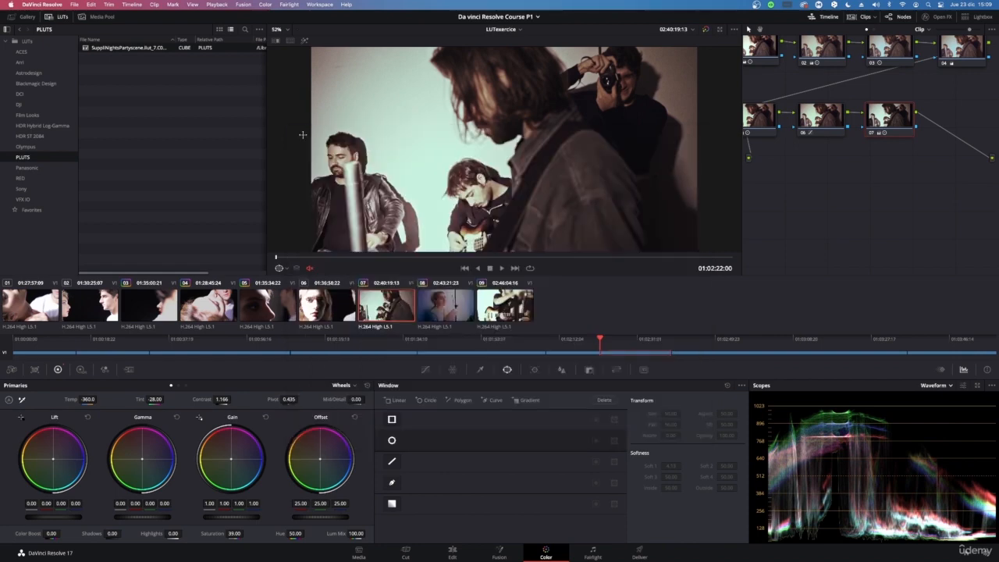
Reveal the SuppliNightsPartyscene LUT file from the PLUTS folder in Finder and close the Finder window
{"action": "right_click", "coordinate": [135, 51]}
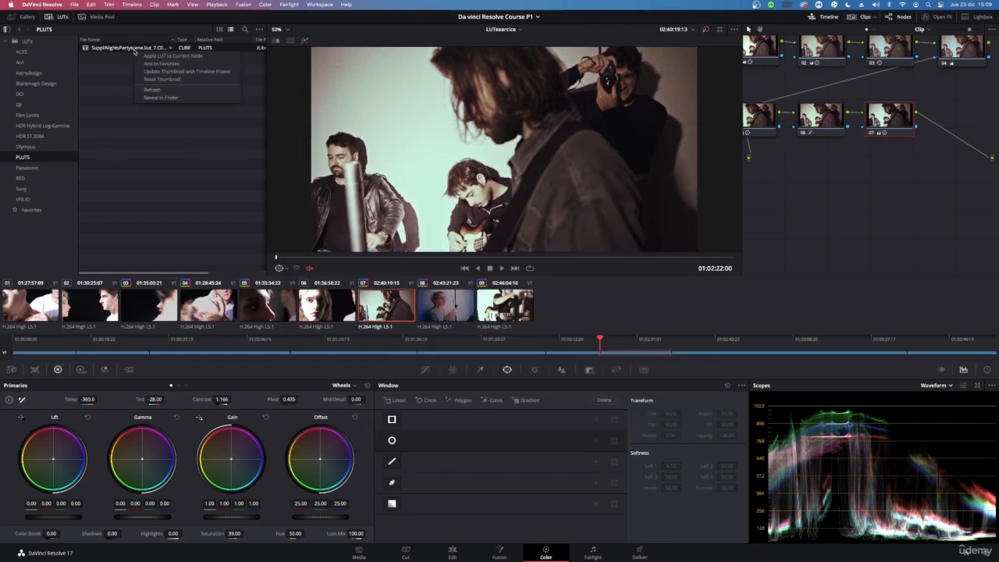
{"action": "left_click", "coordinate": [164, 99]}
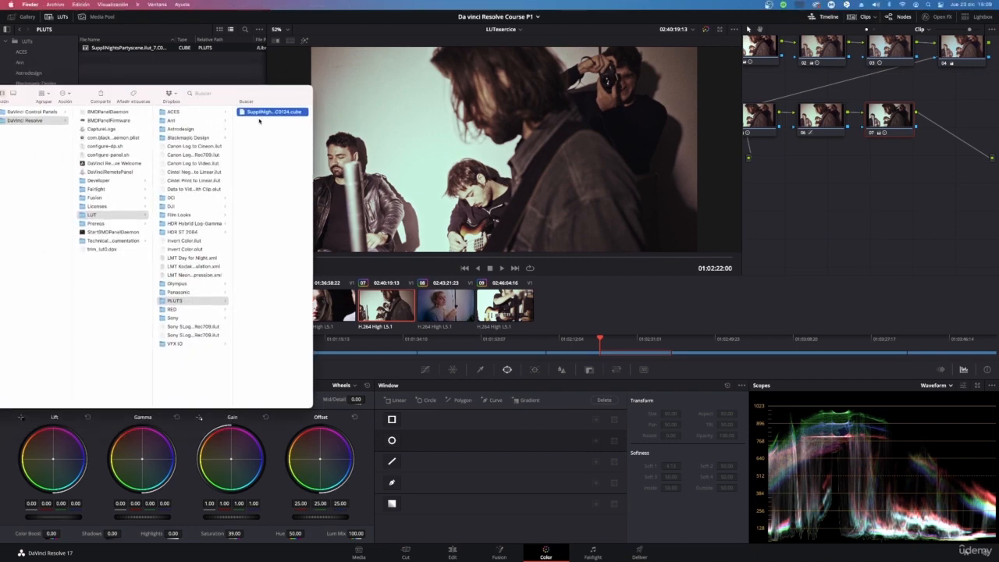
{"action": "left_click", "coordinate": [79, 83]}
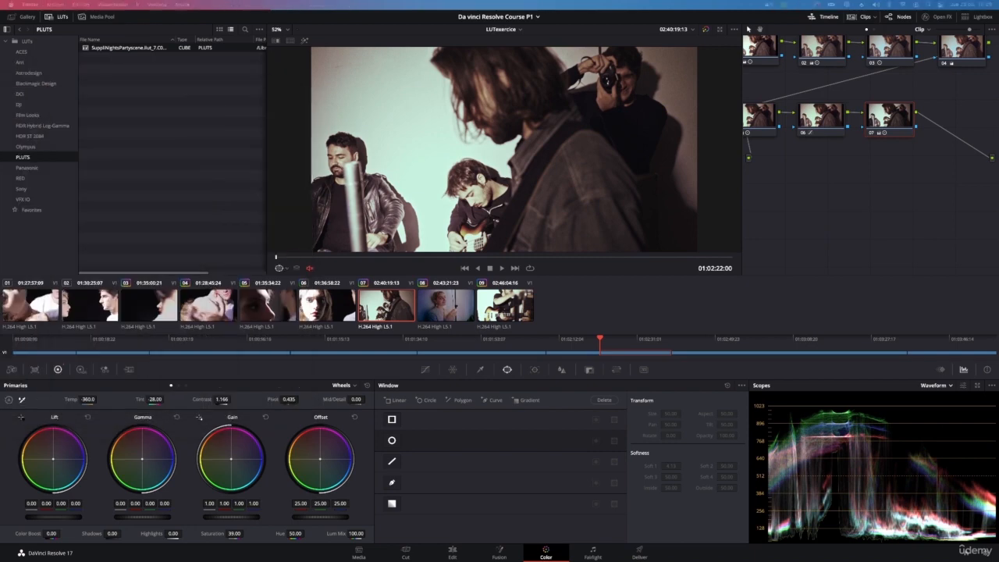